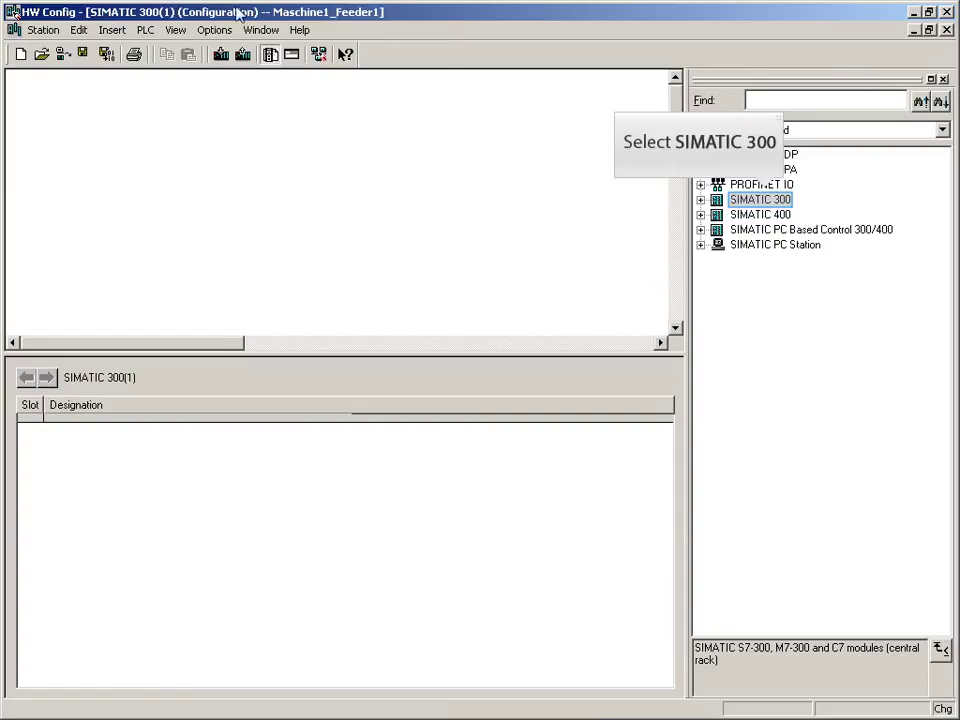
# - Expand the SIMATIC 300 hardware catalog to reach RACK-300 Rail
pyautogui.click(700, 200)
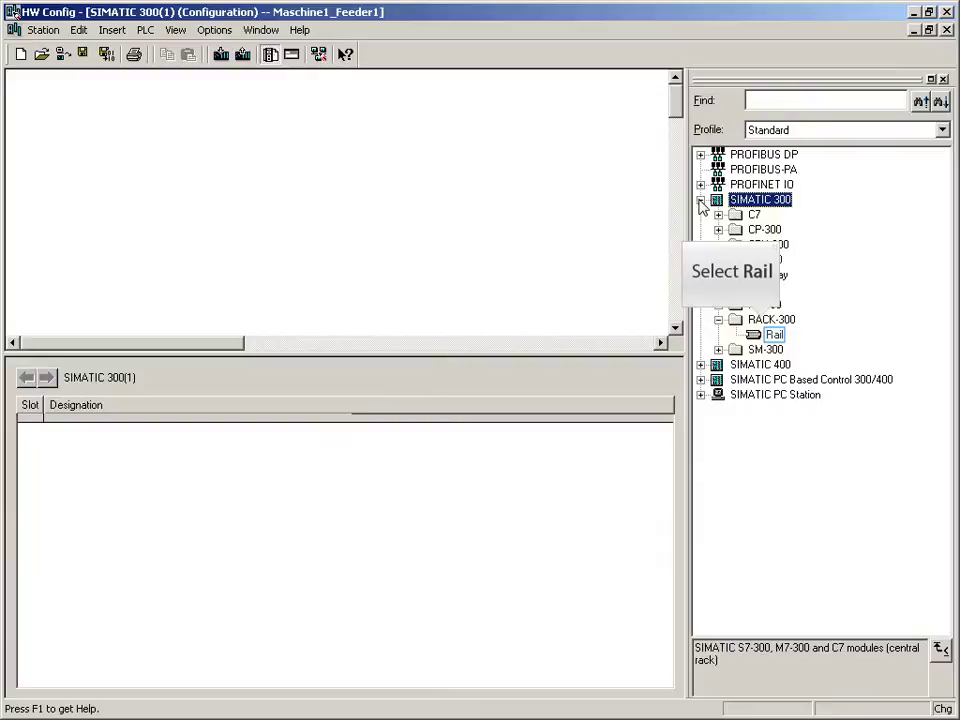
# - Insert the (0) UR rail and place CPU 315-2 PN/DP 6ES7 315-2EH14-0AB0 V3.1 in slot 2
pyautogui.doubleClick(765, 335)
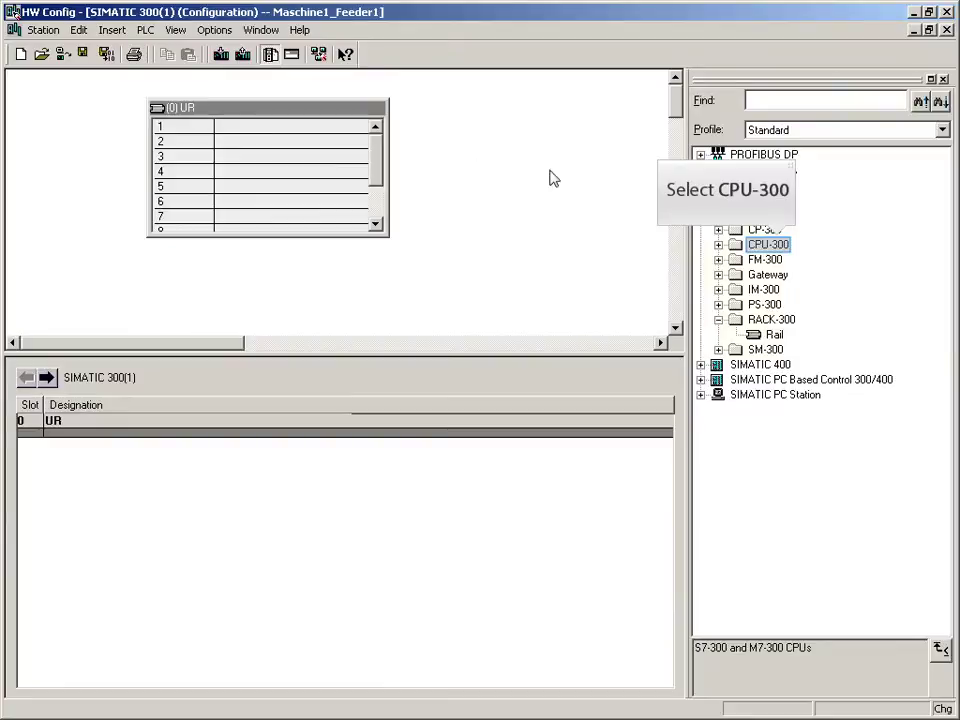
pyautogui.click(719, 245)
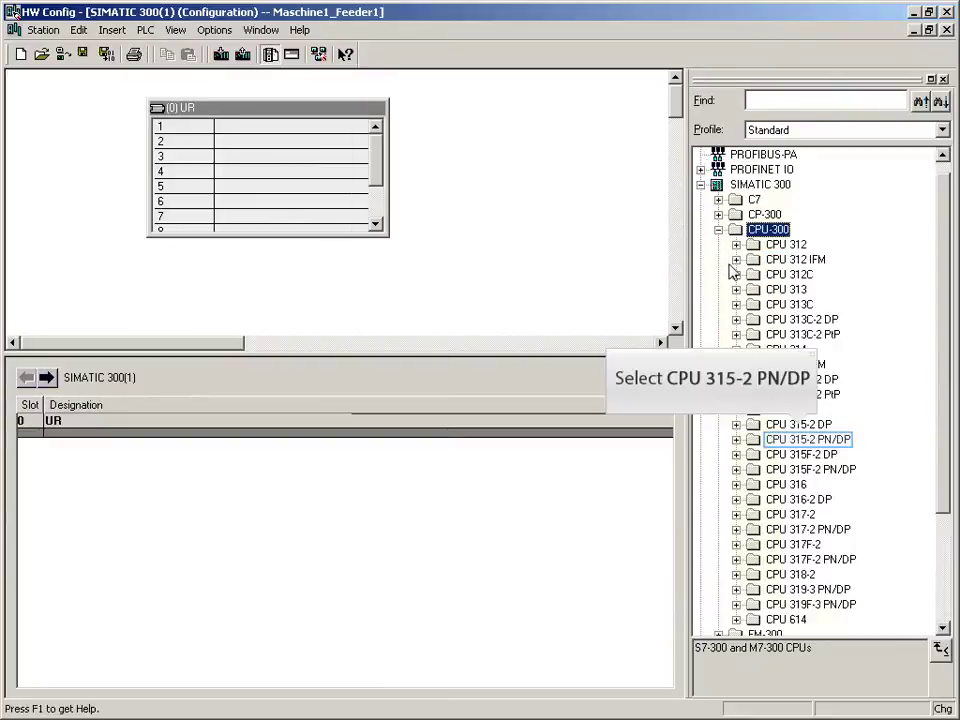
pyautogui.click(736, 439)
pyautogui.click(754, 484)
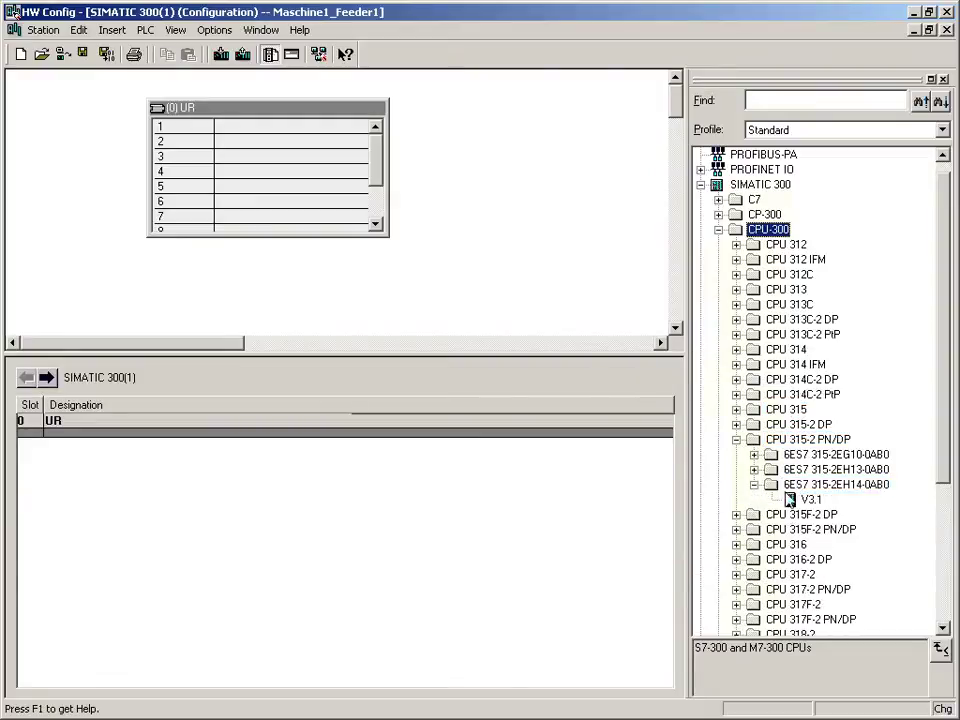
pyautogui.doubleClick(792, 499)
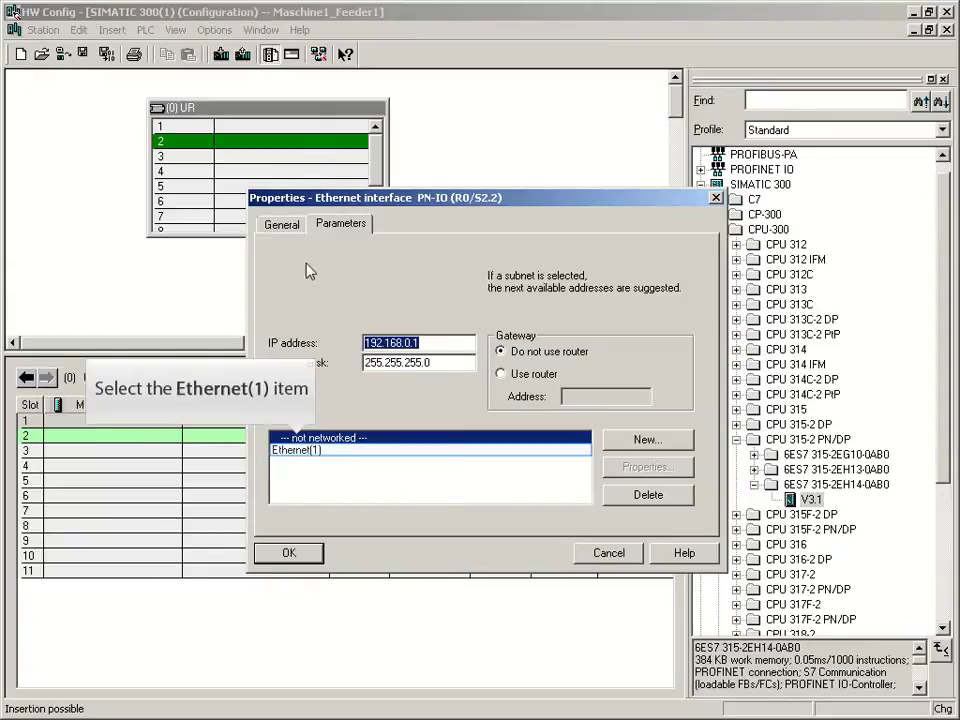
# - Network the CPU's Ethernet interface on subnet Ethernet(1) at 192.168.0.2
pyautogui.click(305, 451)
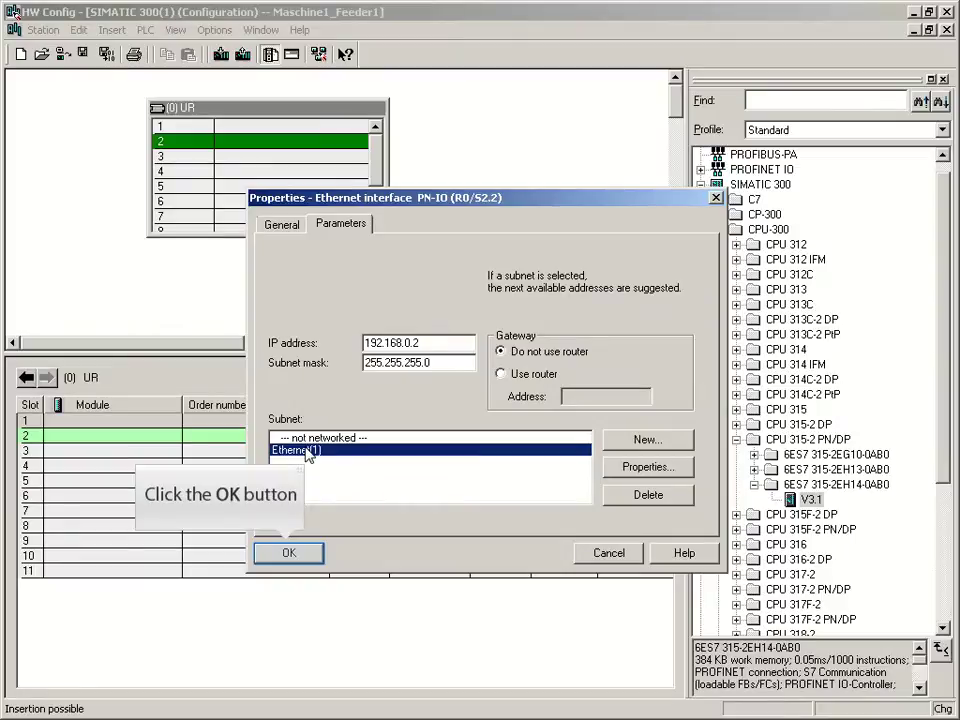
pyautogui.click(311, 551)
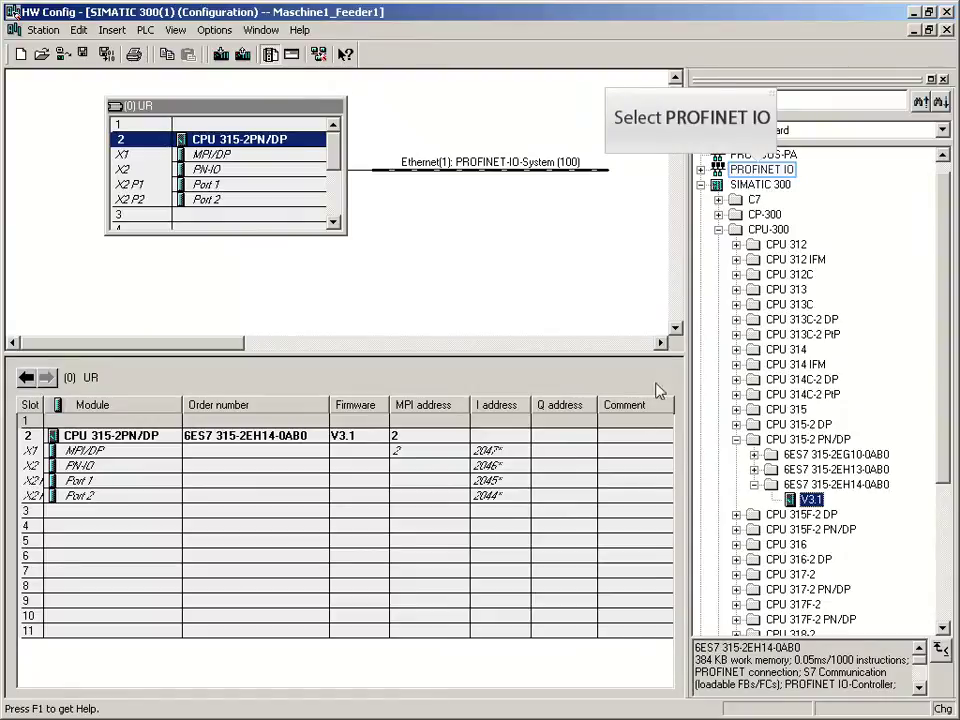
# - Attach the Balluff BNI PNT-508-105-Z015 from Additional Field Devices > I/O > Balluff > BNI IO-Link
pyautogui.click(701, 171)
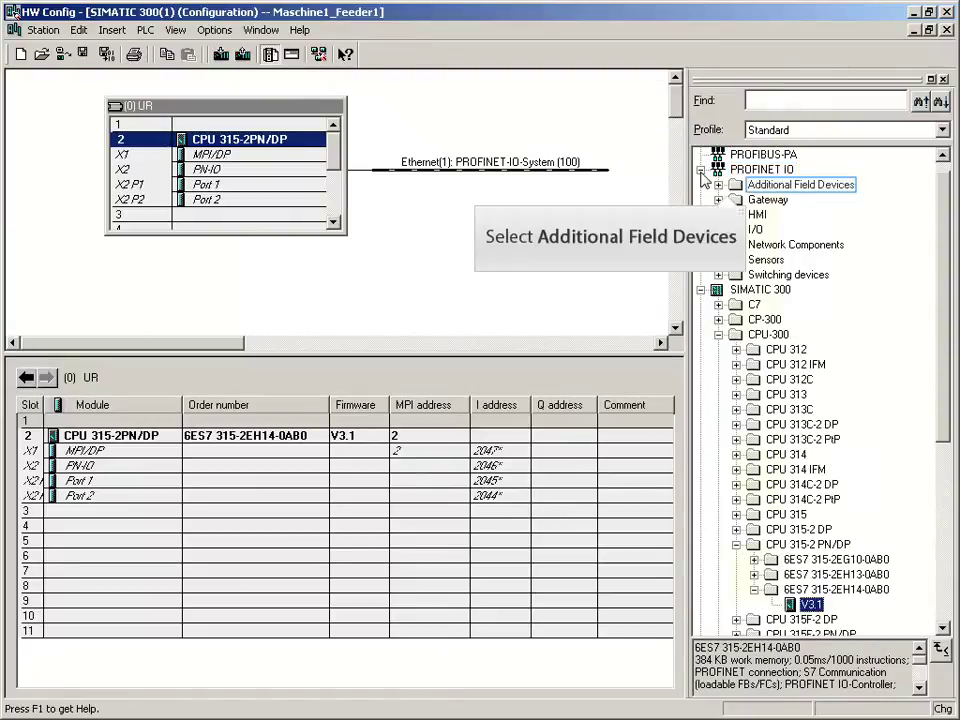
pyautogui.click(718, 185)
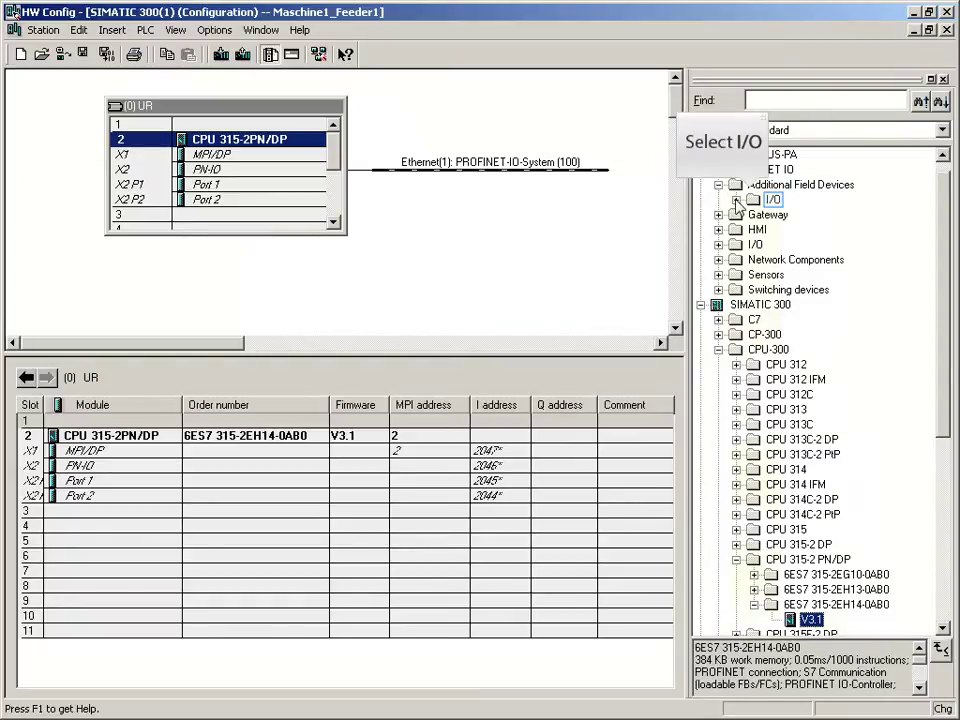
pyautogui.click(735, 200)
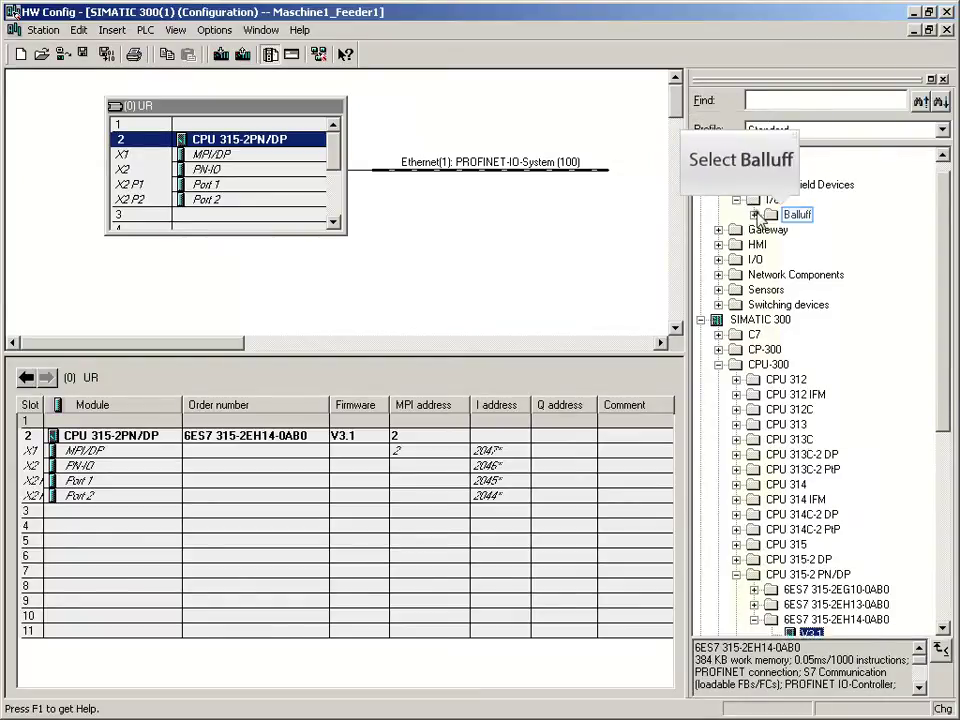
pyautogui.click(755, 215)
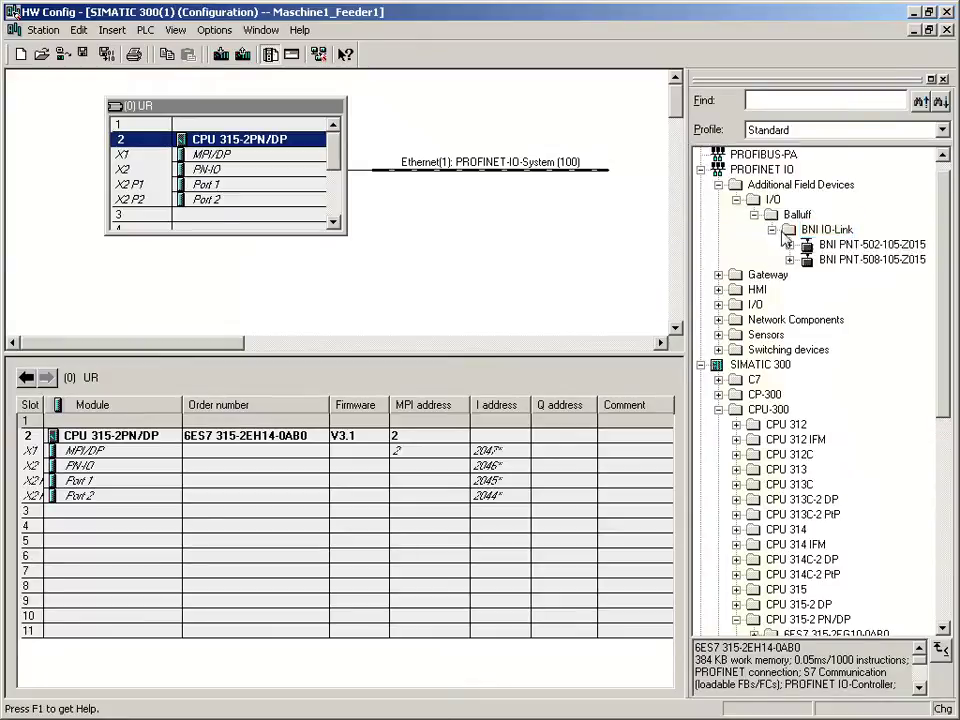
pyautogui.click(771, 229)
pyautogui.click(806, 260)
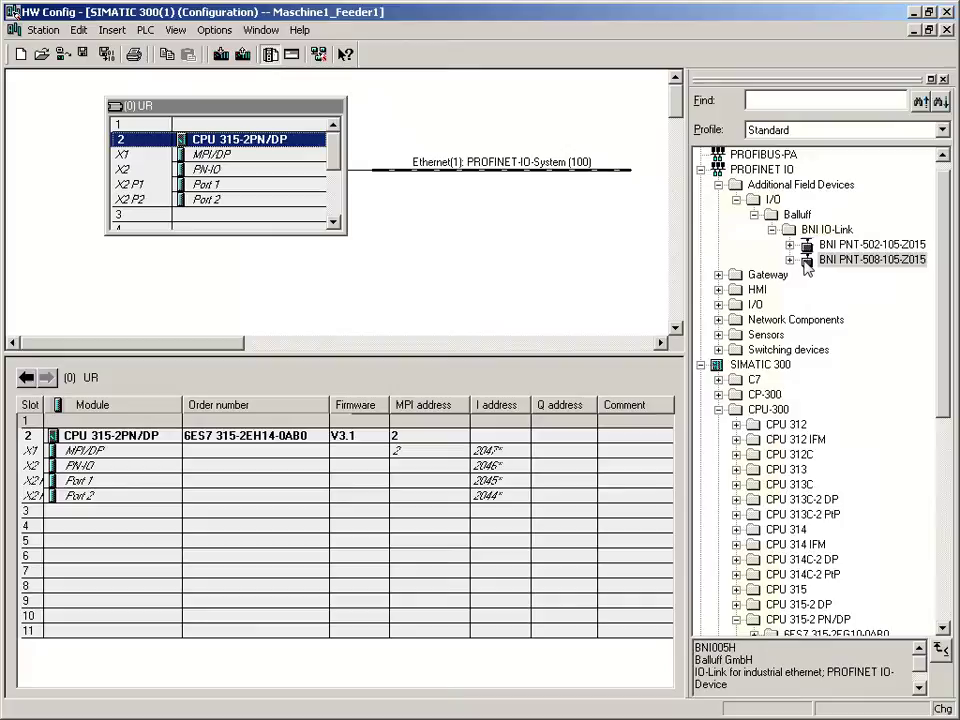
pyautogui.doubleClick(808, 262)
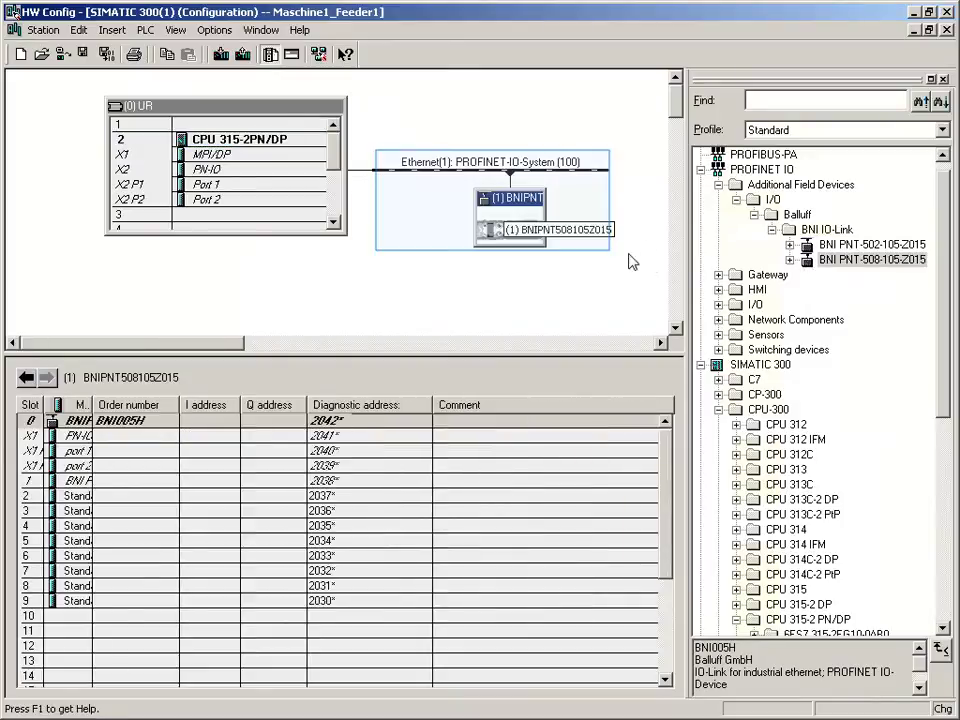
pyautogui.click(505, 216)
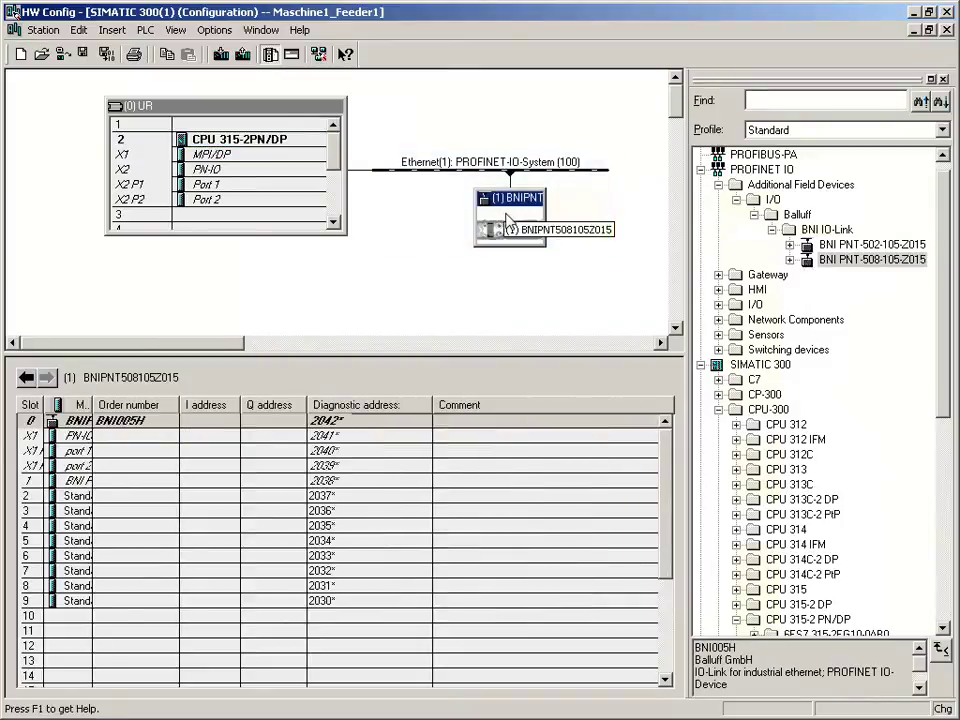
# - Change the BNIPNT device's IP address from 192.168.0.3 to 192.168.0.1 via Edit IP Addresses
pyautogui.rightClick(506, 217)
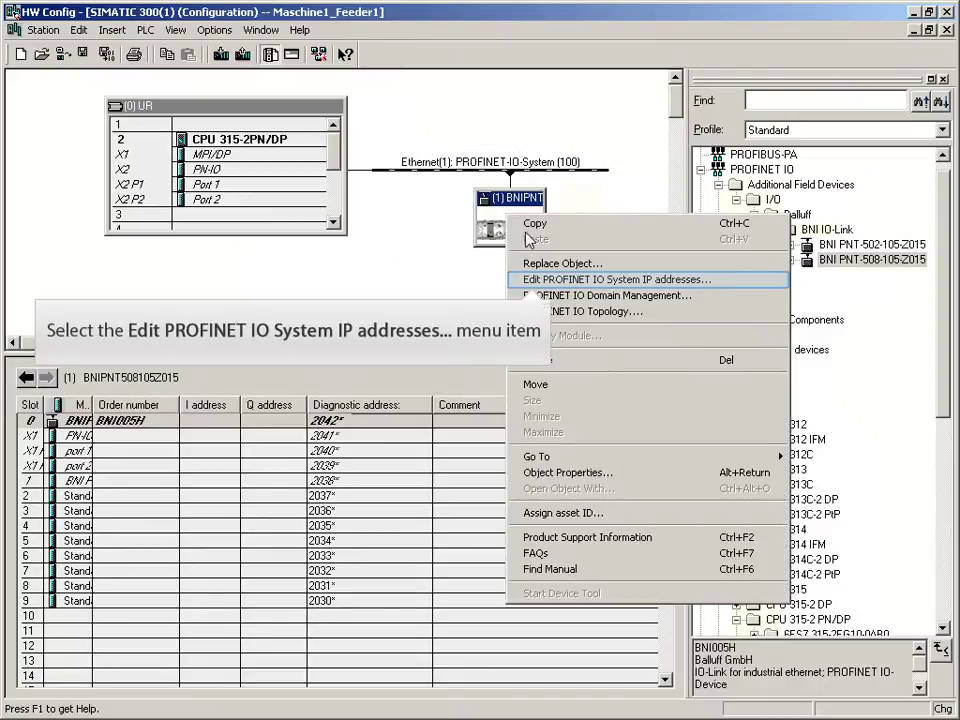
pyautogui.click(533, 281)
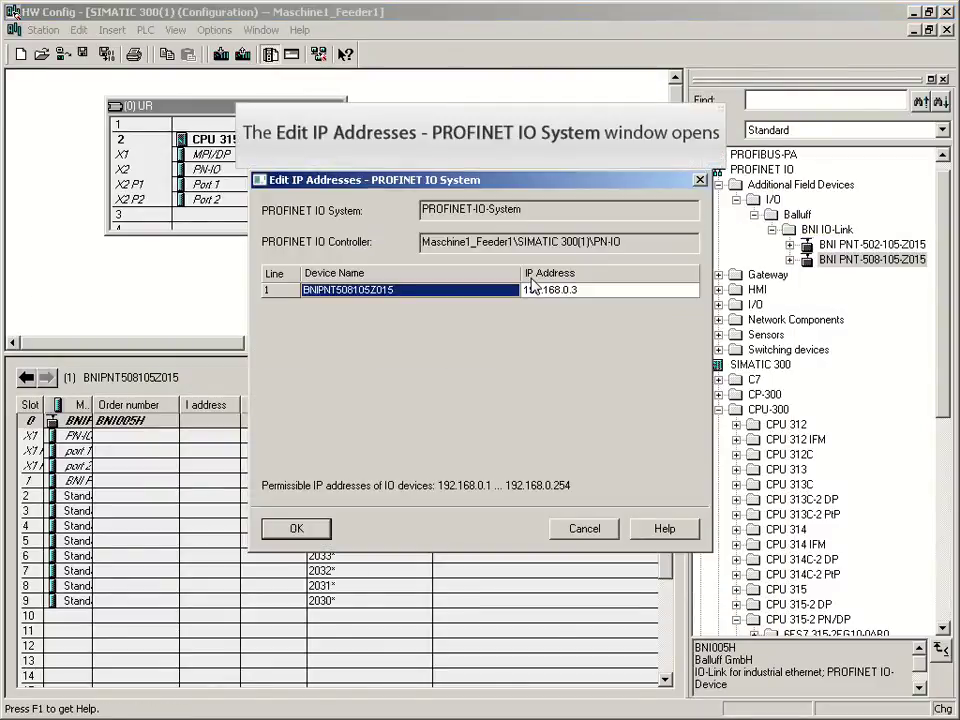
pyautogui.click(533, 288)
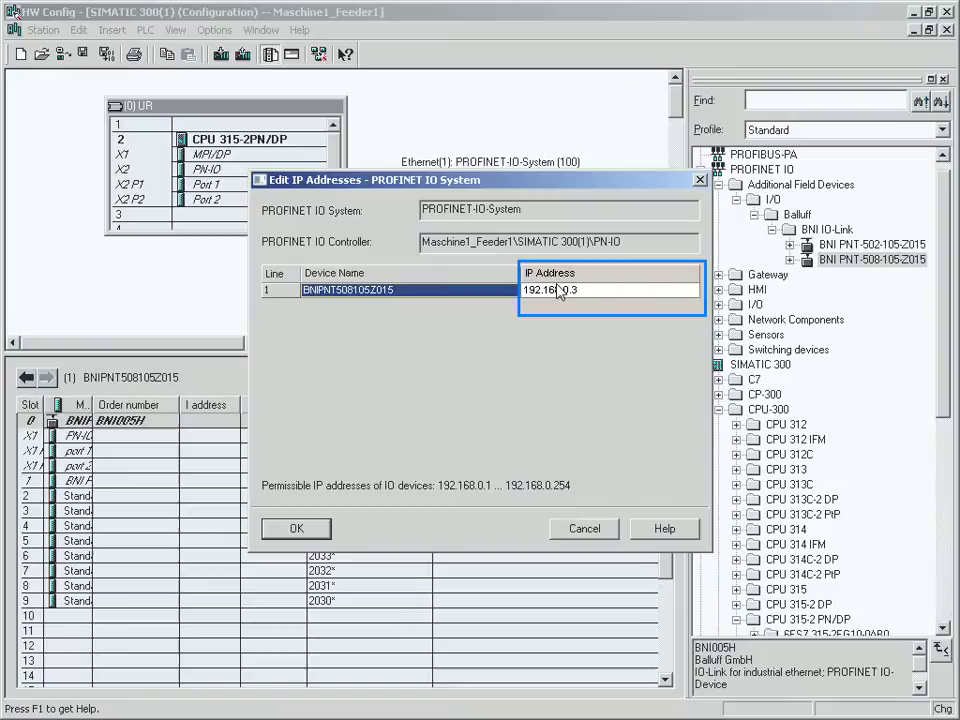
pyautogui.press('Return')
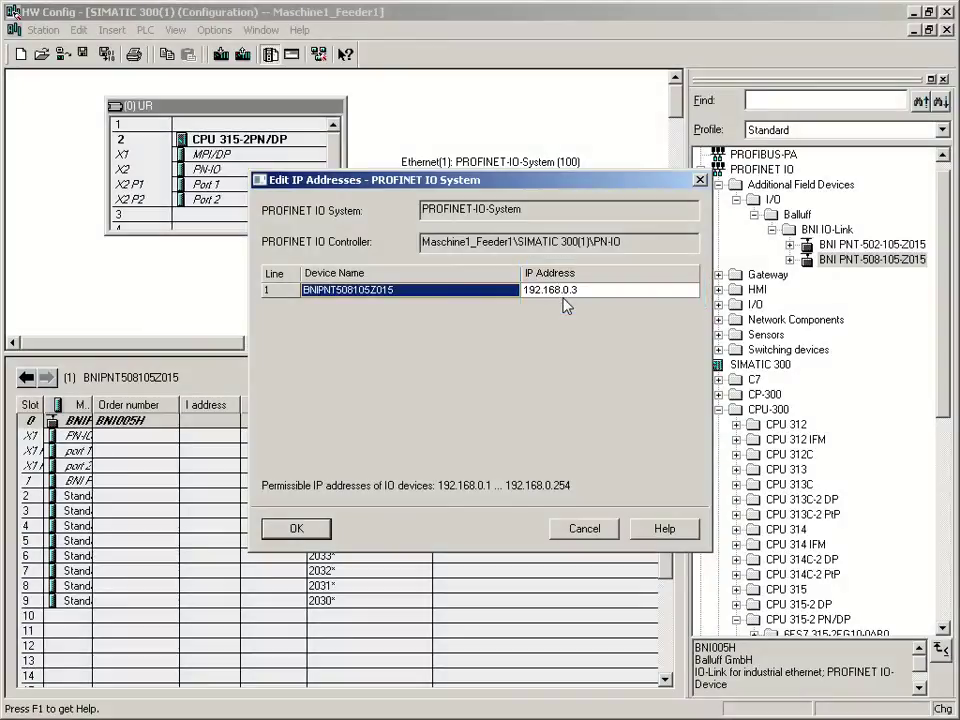
pyautogui.click(569, 295)
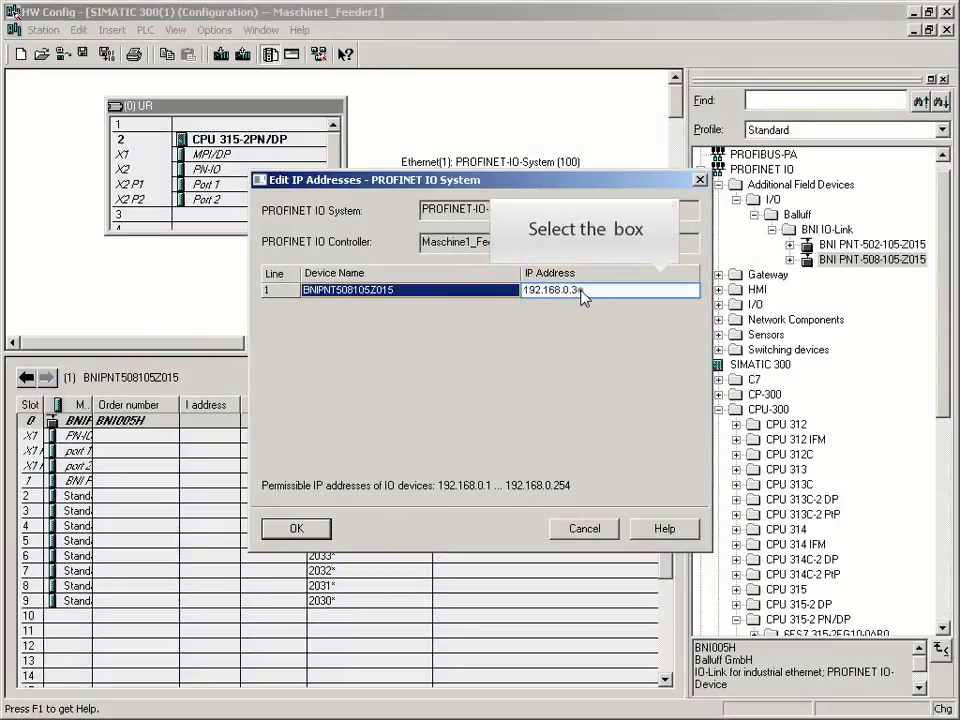
pyautogui.click(582, 291)
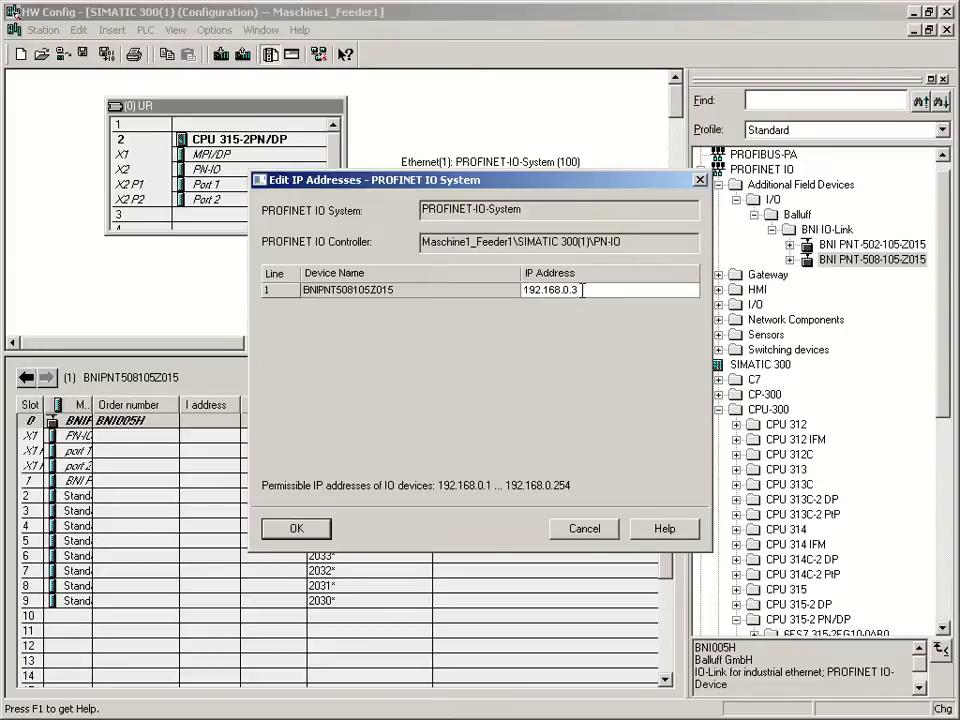
pyautogui.press('BackSpace')
pyautogui.write('1')
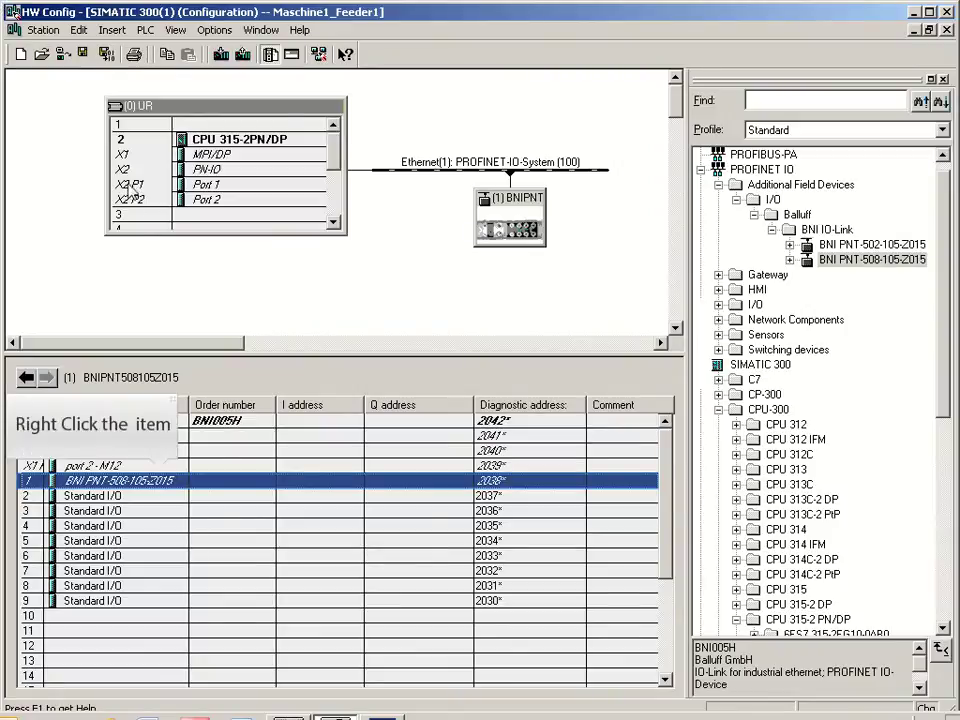
# - In the BNI PNT-508 module properties, set Function Port 0 Pin 4 to IO-Link
pyautogui.rightClick(152, 484)
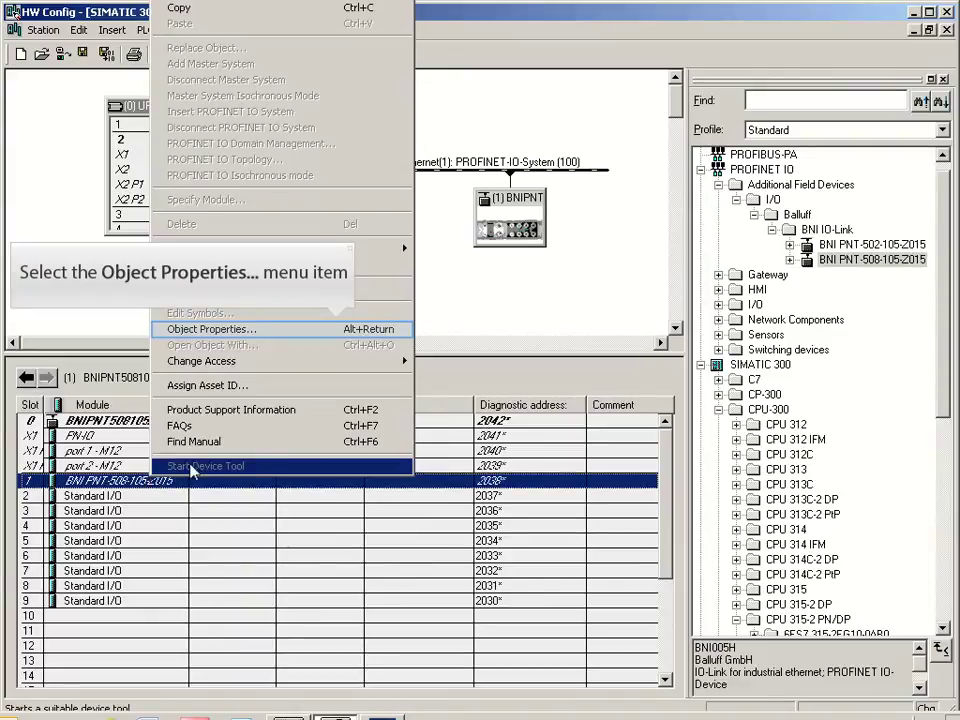
pyautogui.click(211, 329)
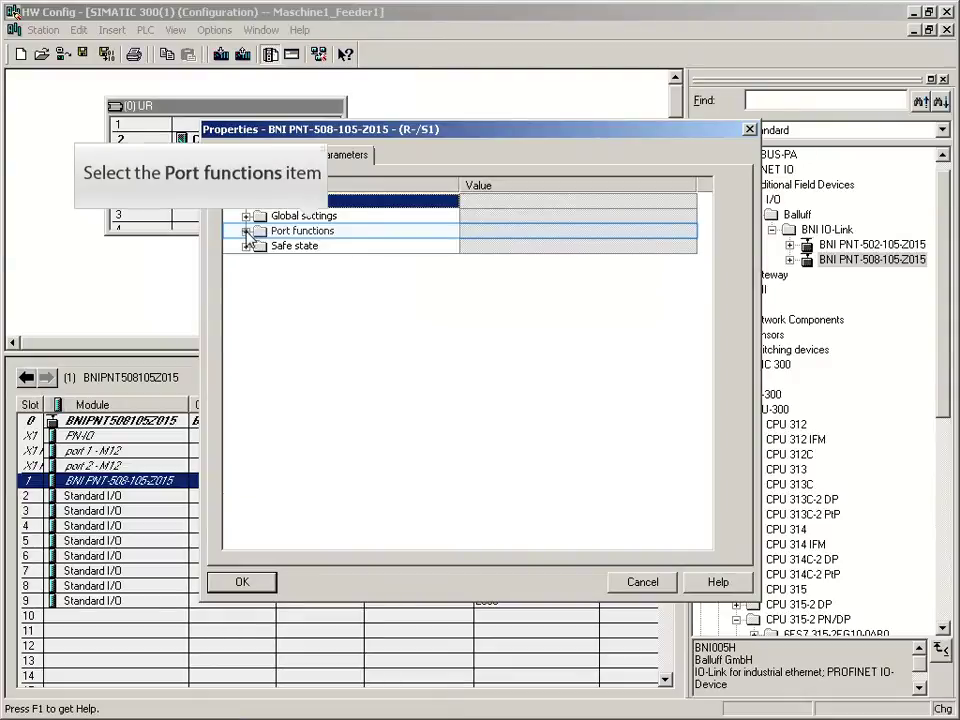
pyautogui.click(246, 231)
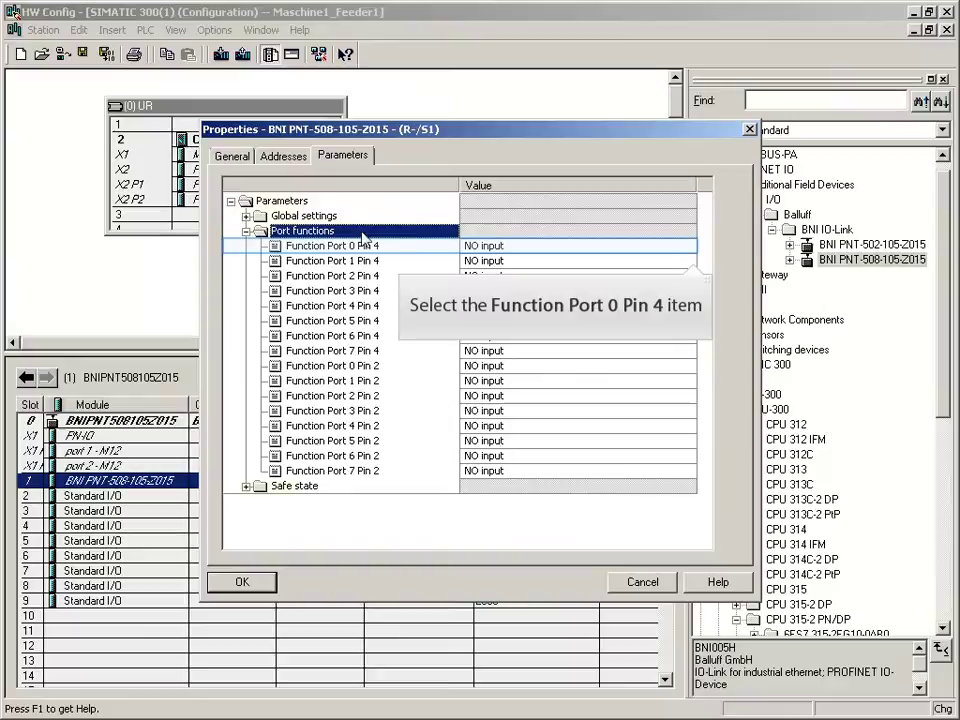
pyautogui.click(690, 246)
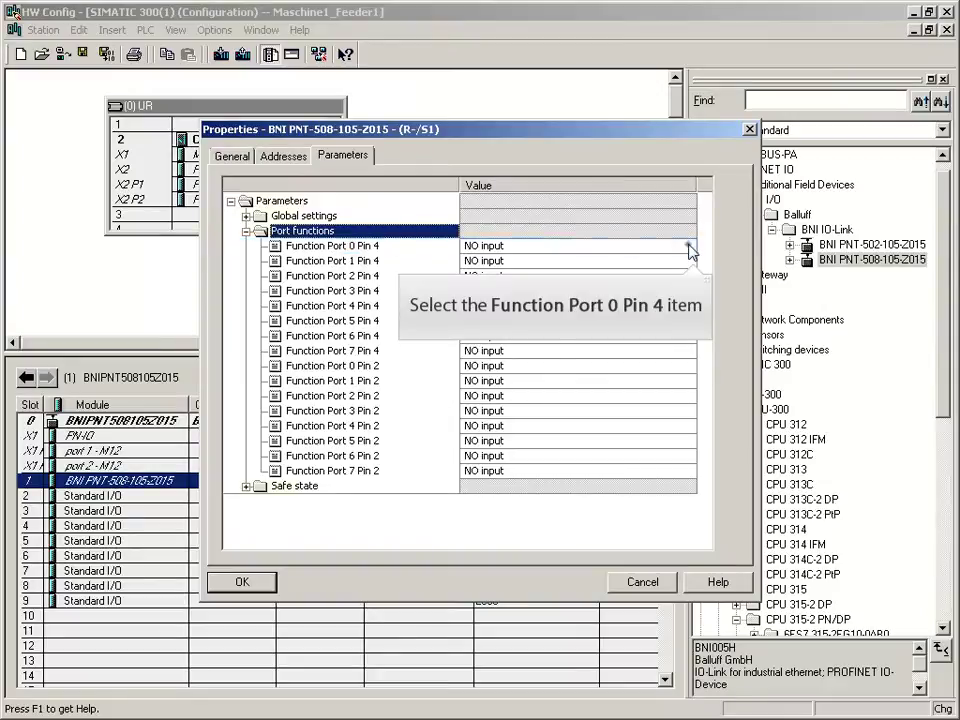
pyautogui.click(688, 246)
pyautogui.click(679, 300)
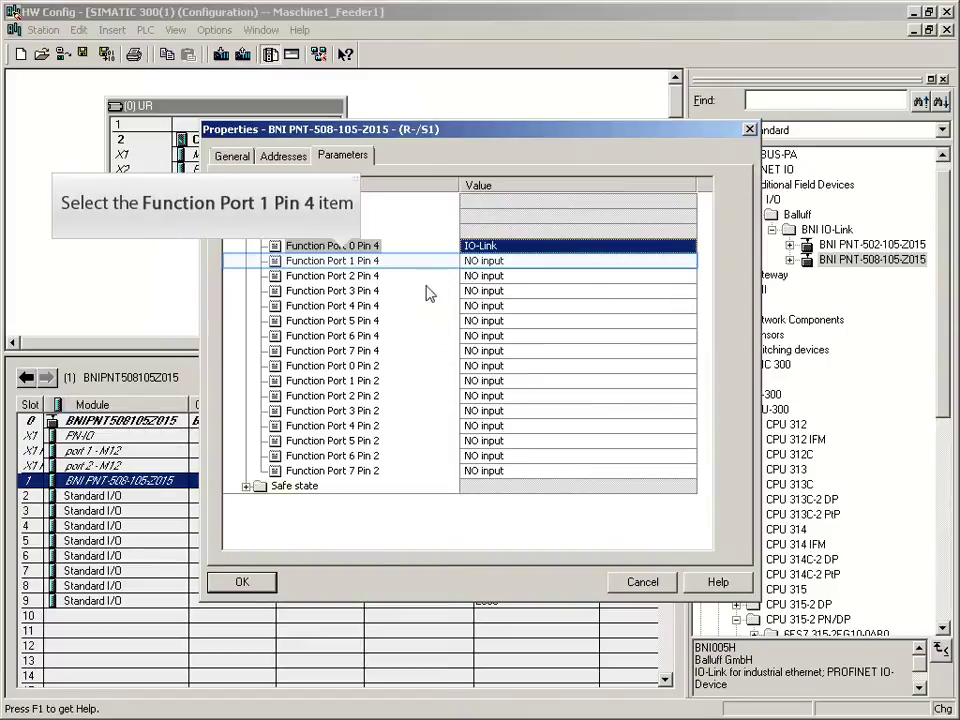
# - Set Function Port 1 through 6 Pin 4 to IO-Link
pyautogui.click(360, 261)
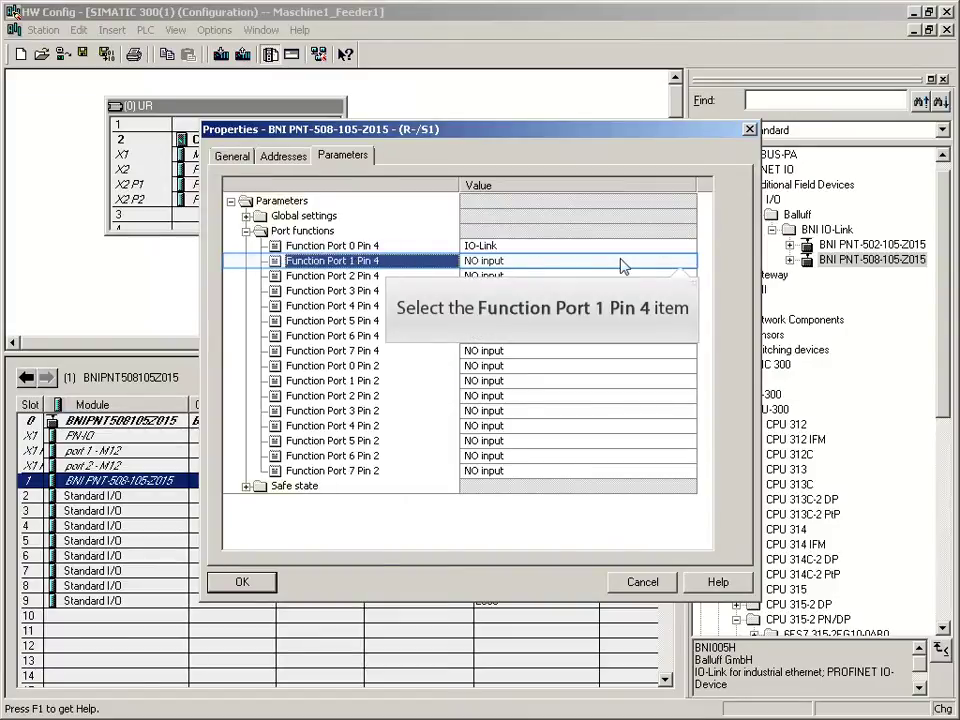
pyautogui.click(684, 262)
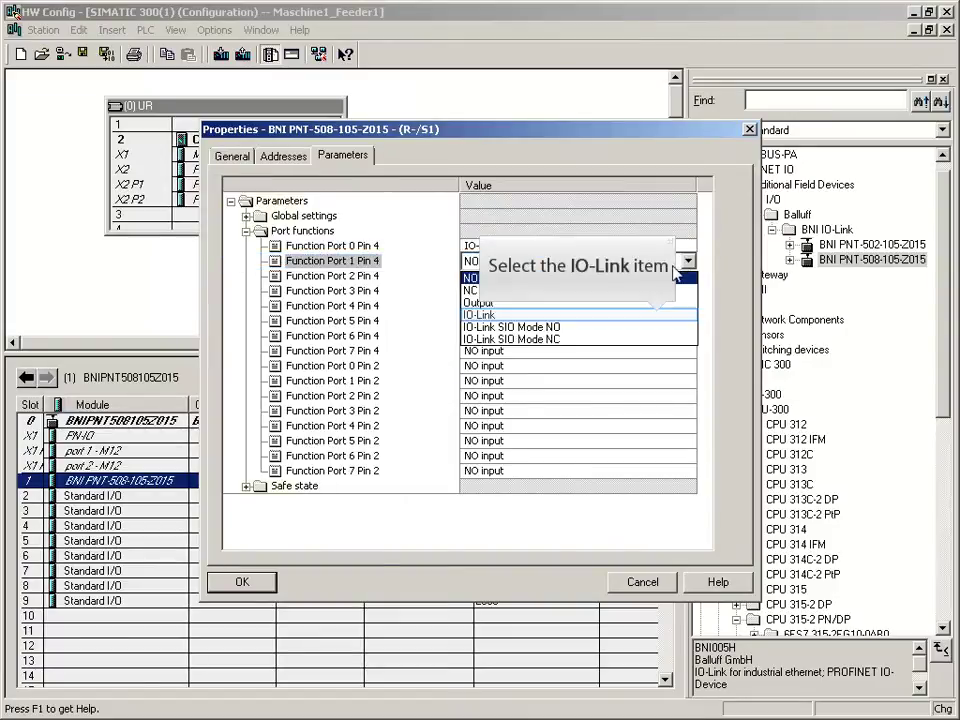
pyautogui.click(666, 316)
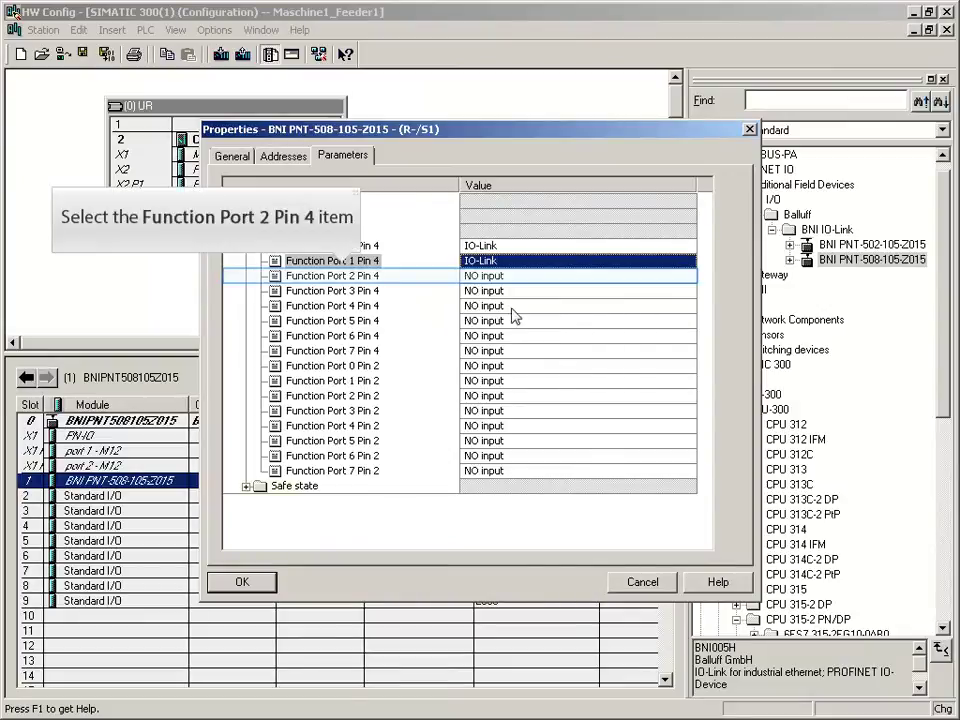
pyautogui.click(350, 276)
pyautogui.click(689, 277)
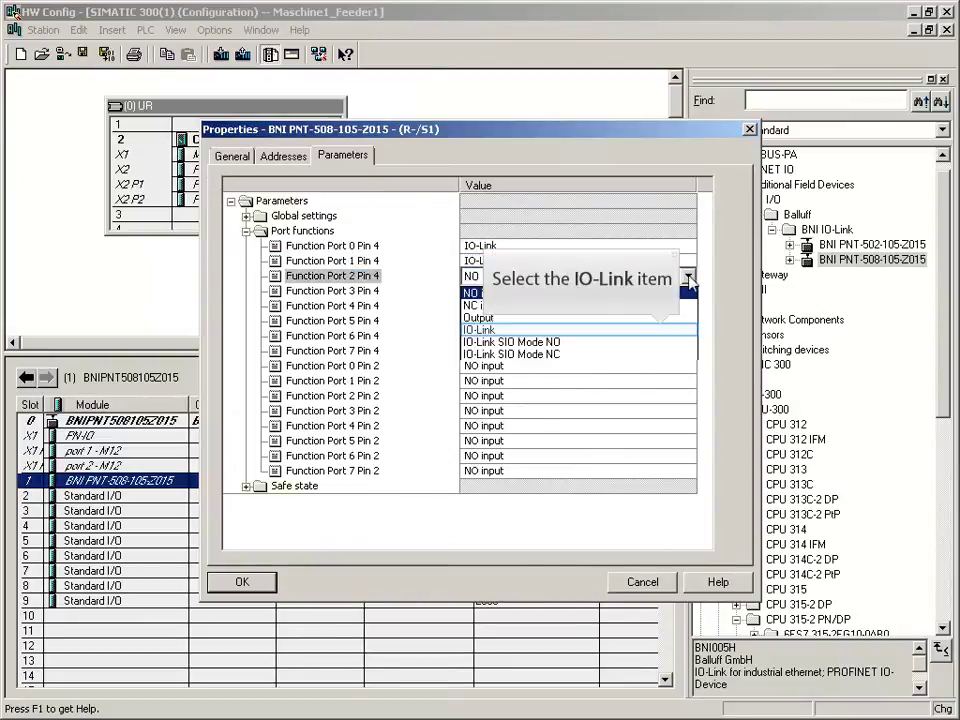
pyautogui.click(670, 330)
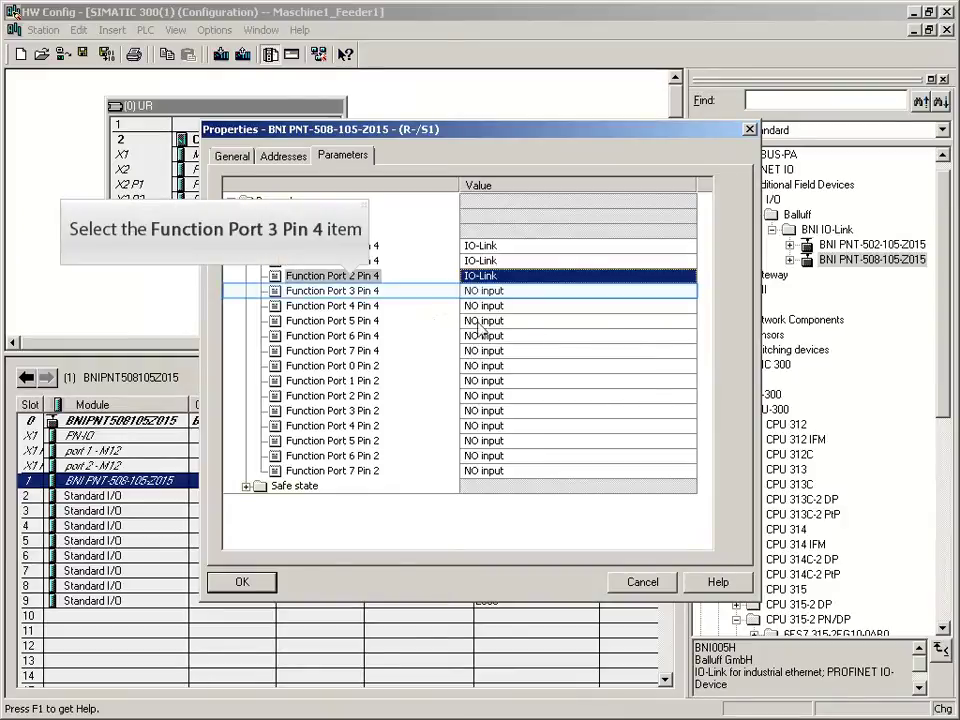
pyautogui.click(408, 292)
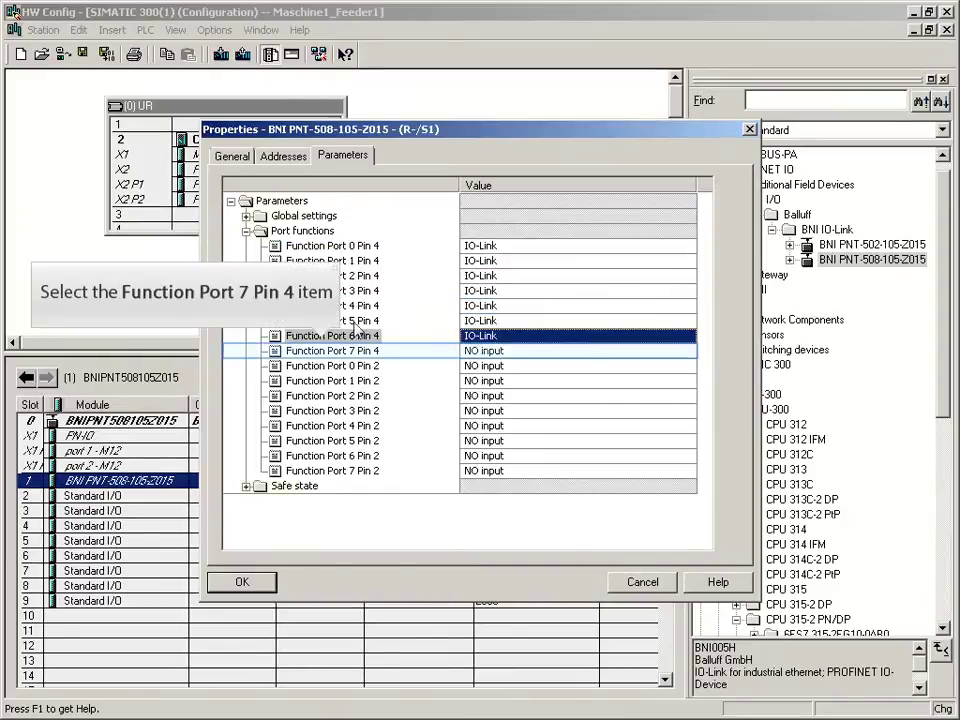
# - Set Function Port 7 Pin 4 to IO-Link and apply the port settings
pyautogui.click(333, 351)
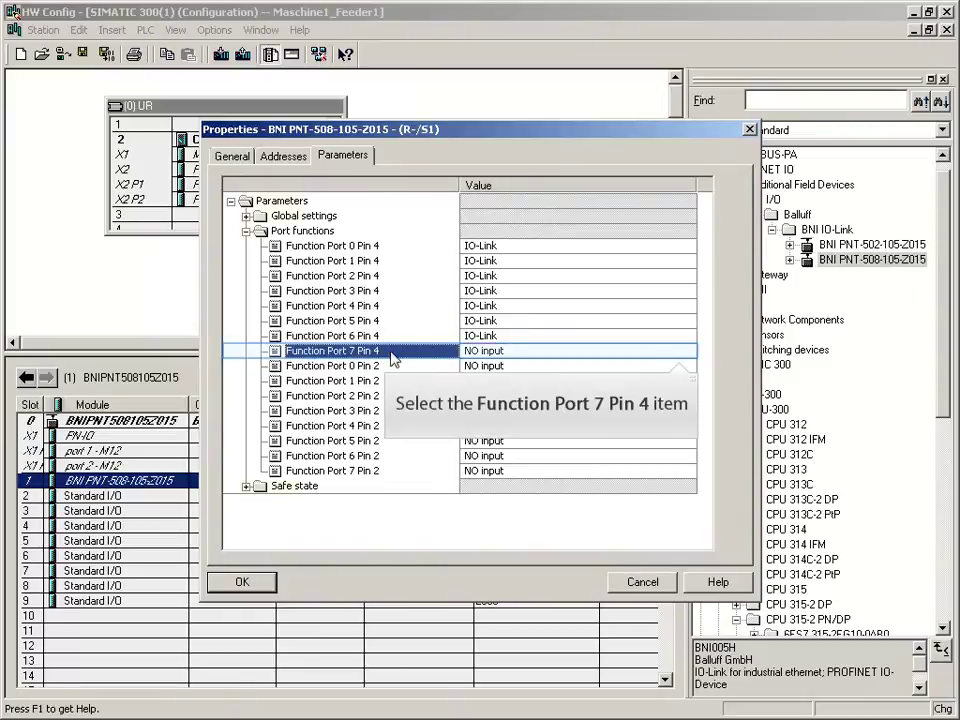
pyautogui.click(682, 354)
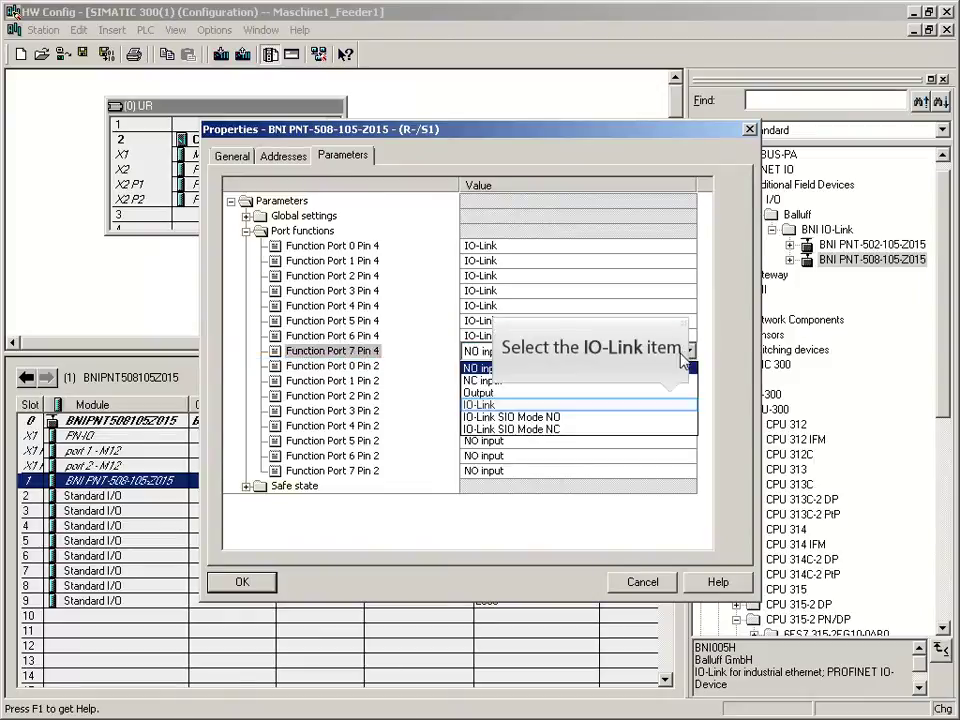
pyautogui.click(672, 405)
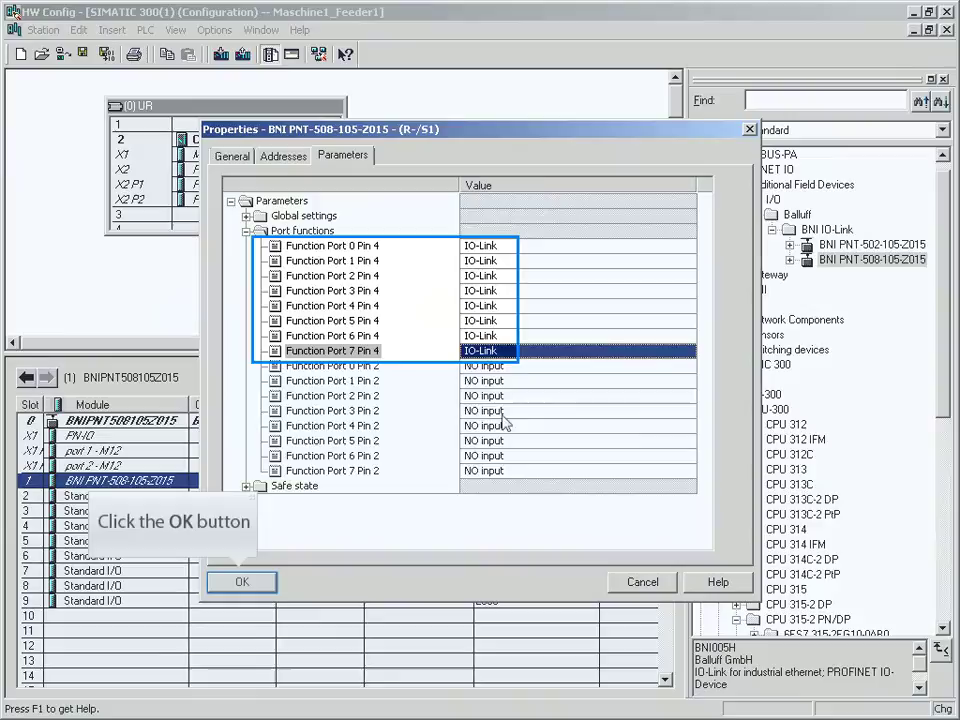
pyautogui.click(243, 583)
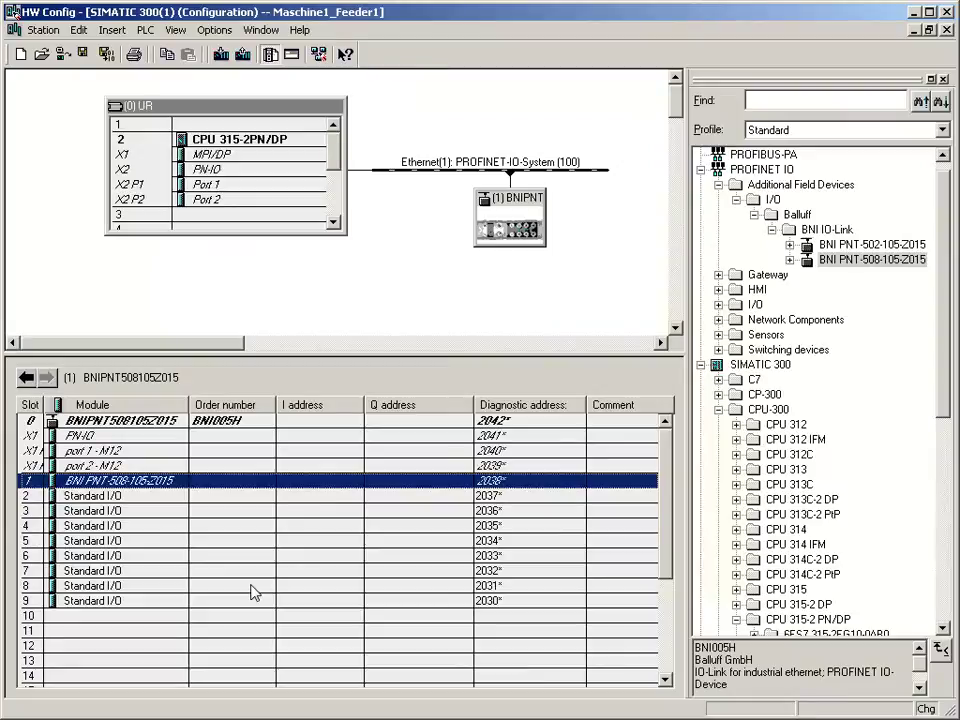
# - Swap slot 2's Standard I/O for an IOL_I__2 byte module with input start address 0
pyautogui.click(139, 496)
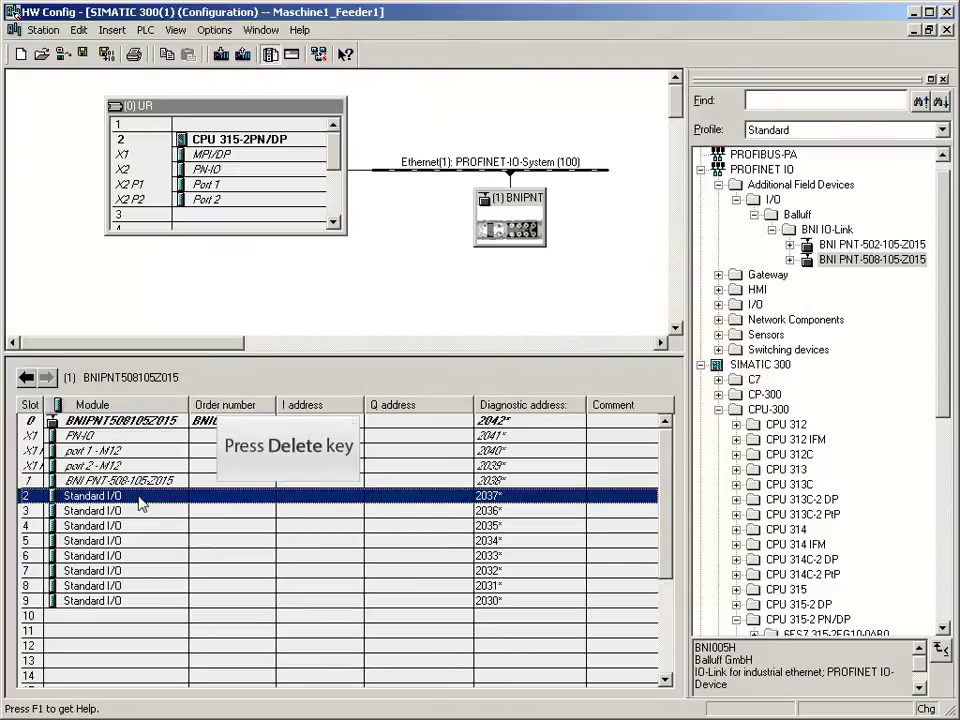
pyautogui.press('Delete')
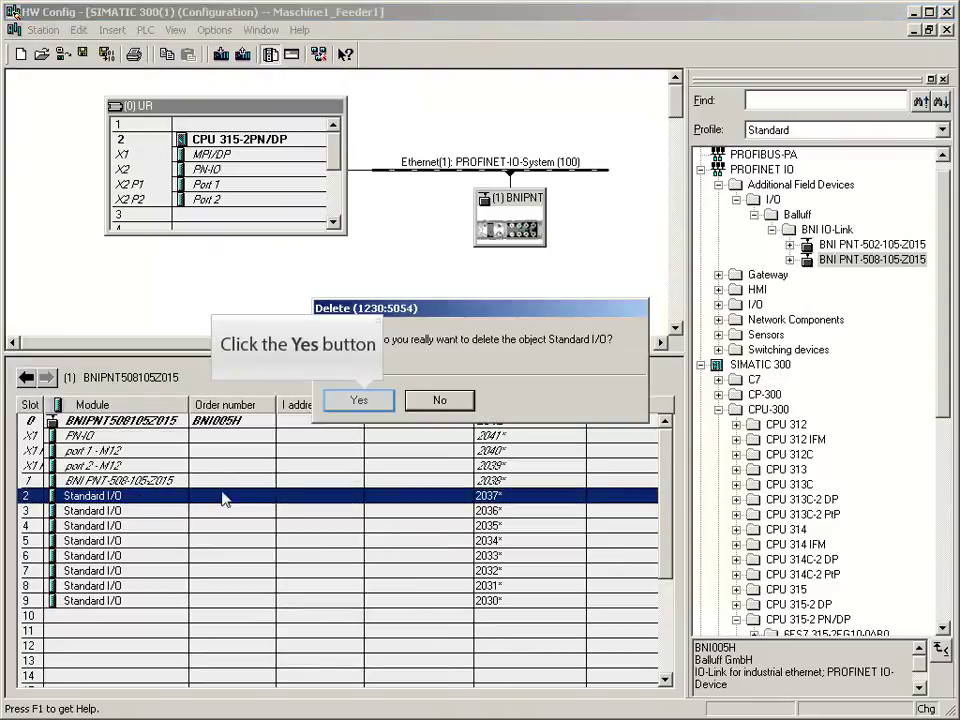
pyautogui.click(362, 404)
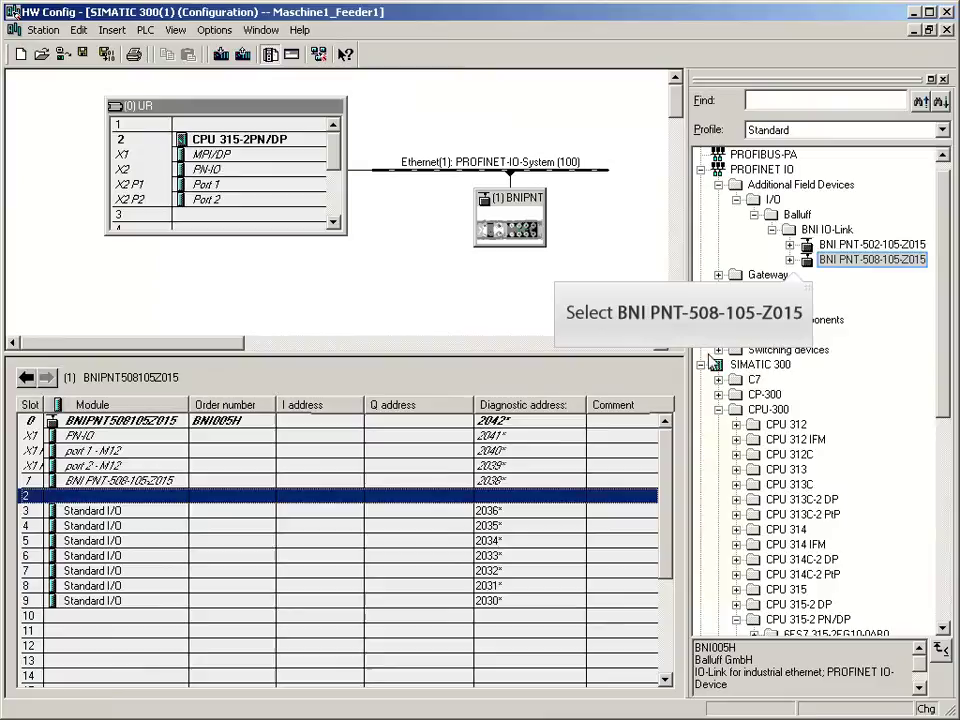
pyautogui.doubleClick(808, 262)
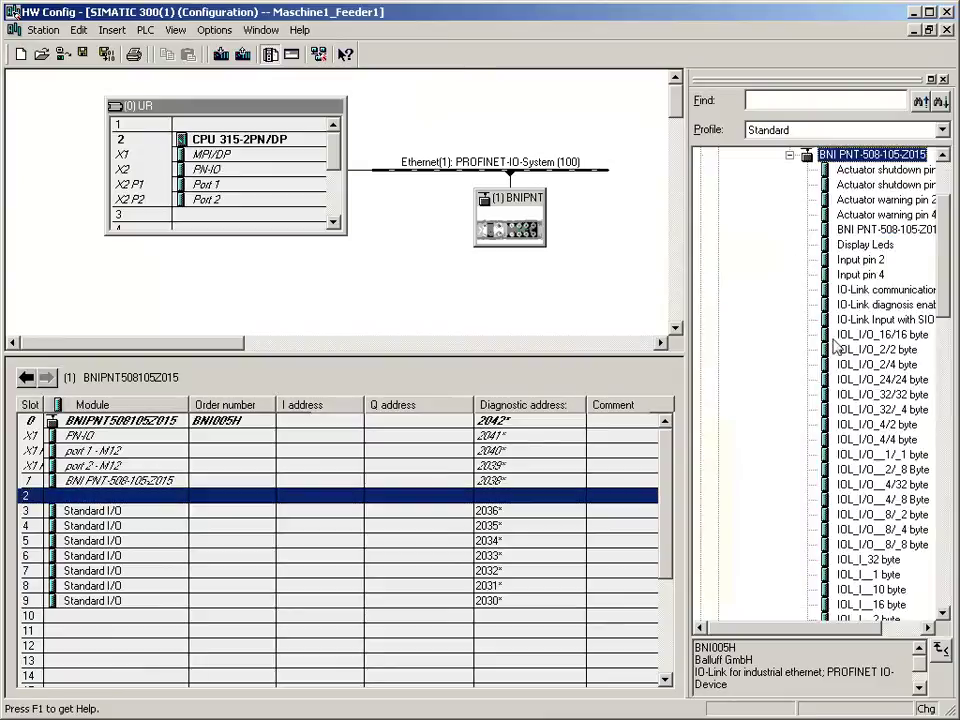
pyautogui.doubleClick(852, 619)
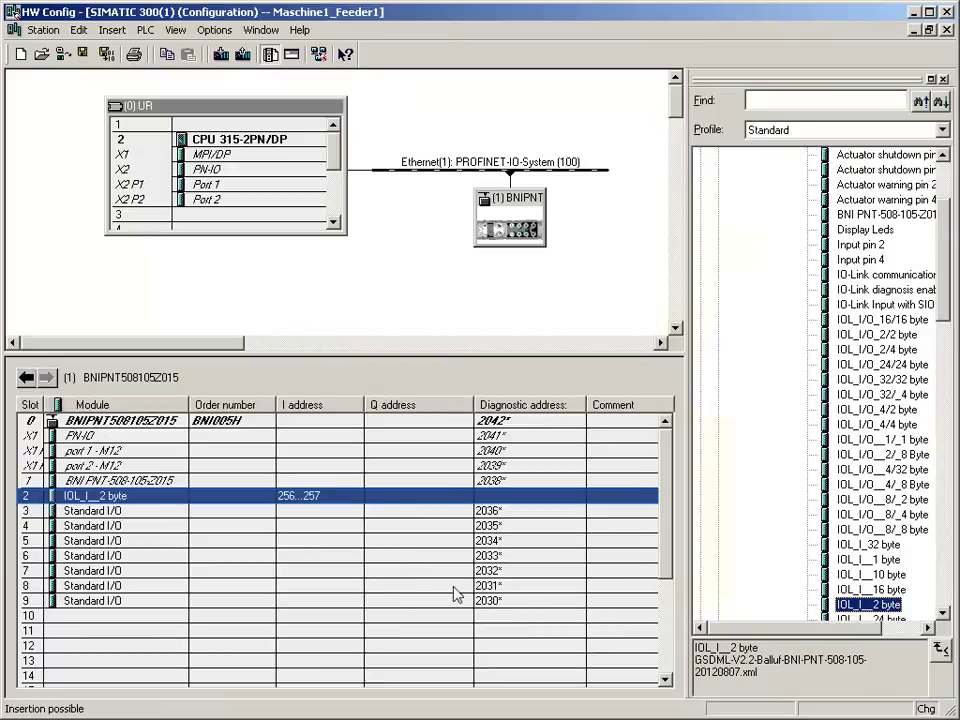
pyautogui.doubleClick(318, 503)
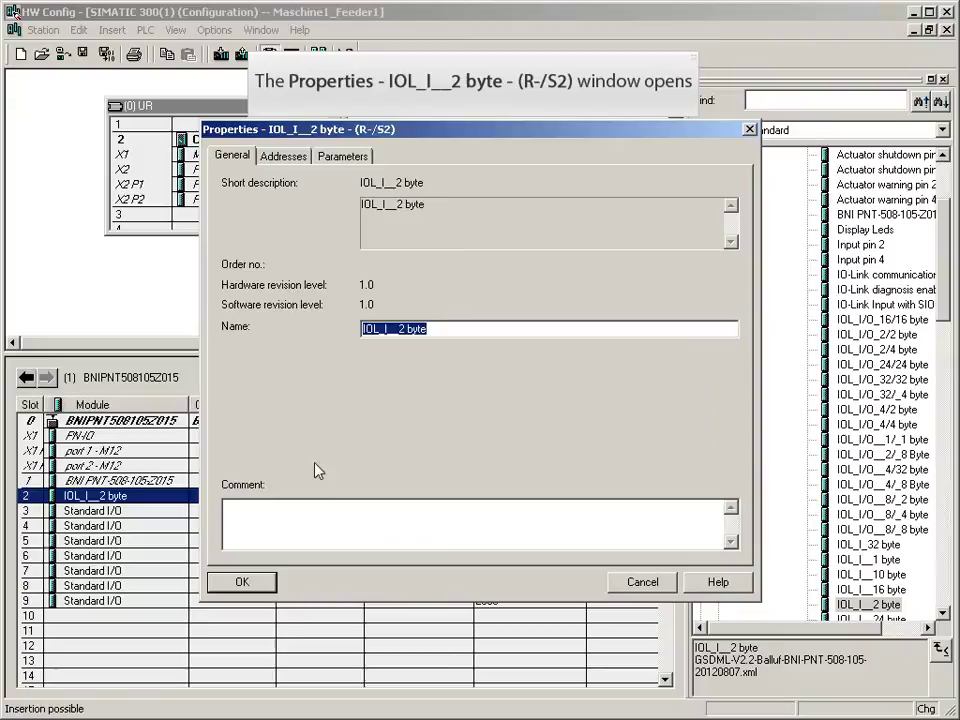
pyautogui.click(284, 158)
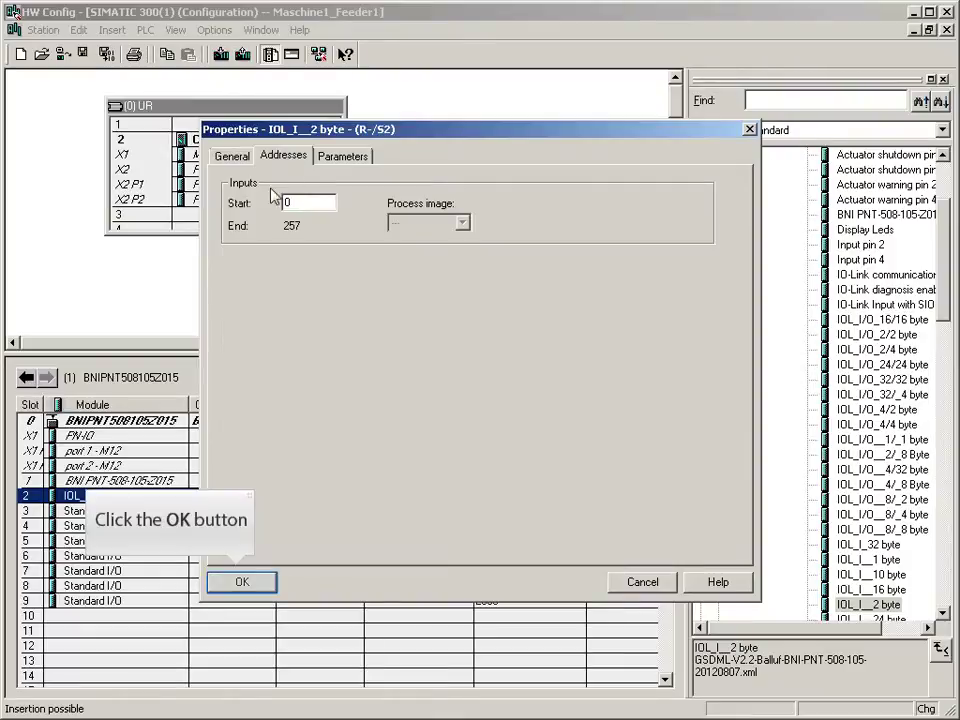
pyautogui.click(242, 583)
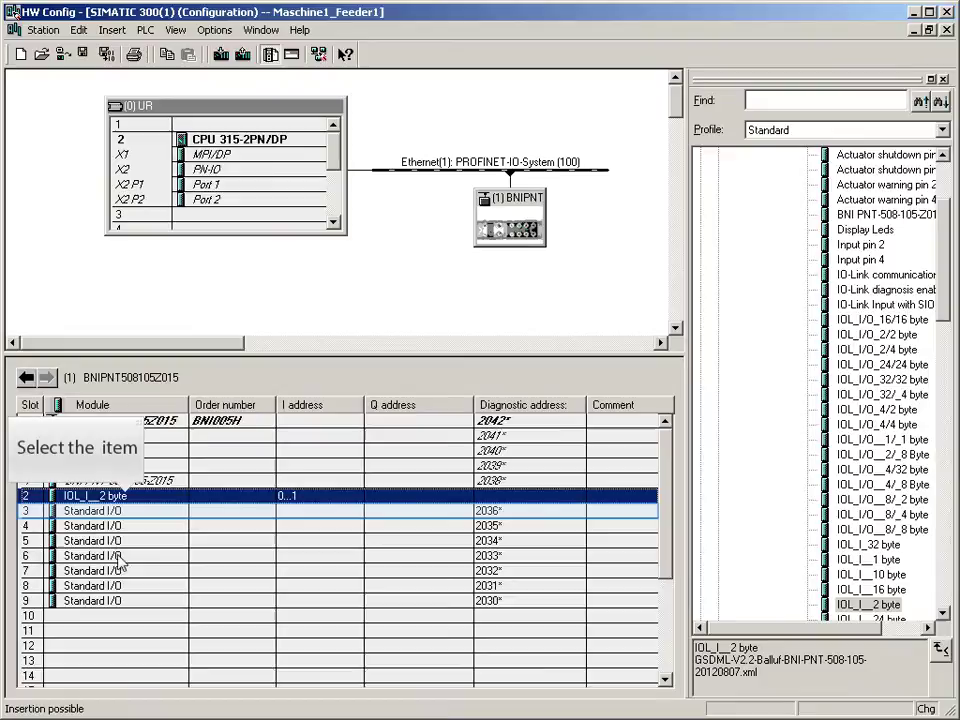
# - Replace slot 3's Standard I/O with IOL_I__2 byte and set its input start address to 2
pyautogui.click(96, 512)
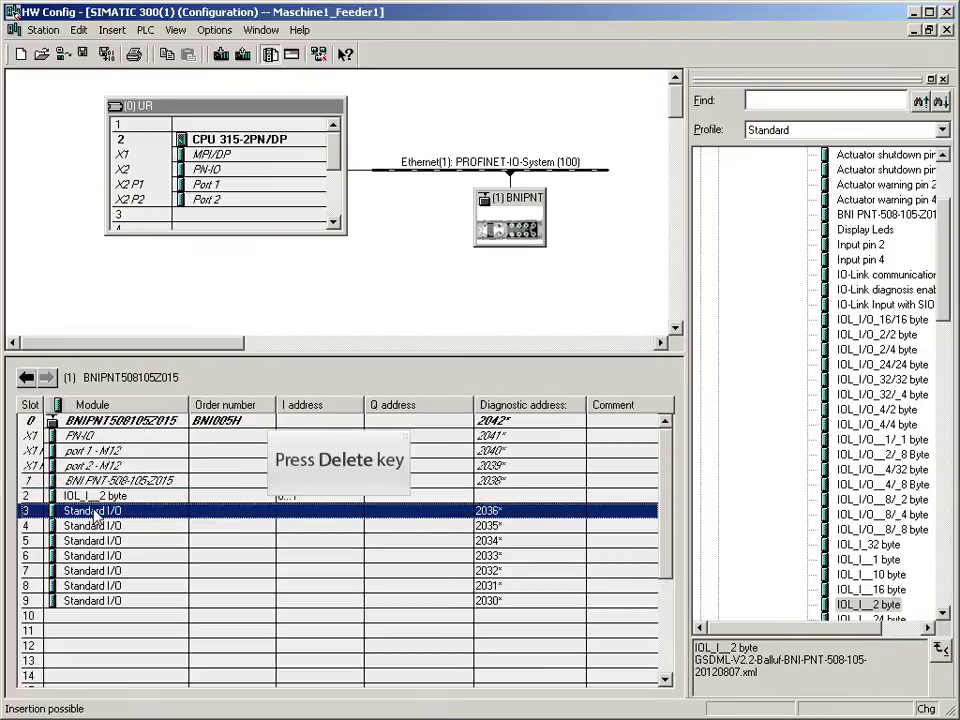
pyautogui.press('Delete')
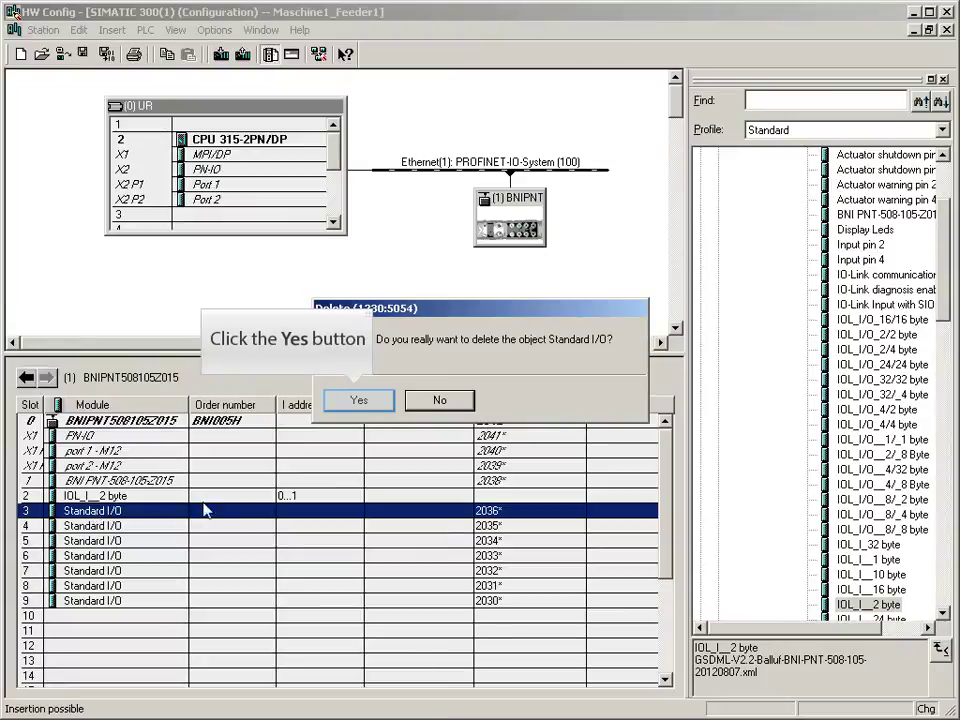
pyautogui.click(353, 409)
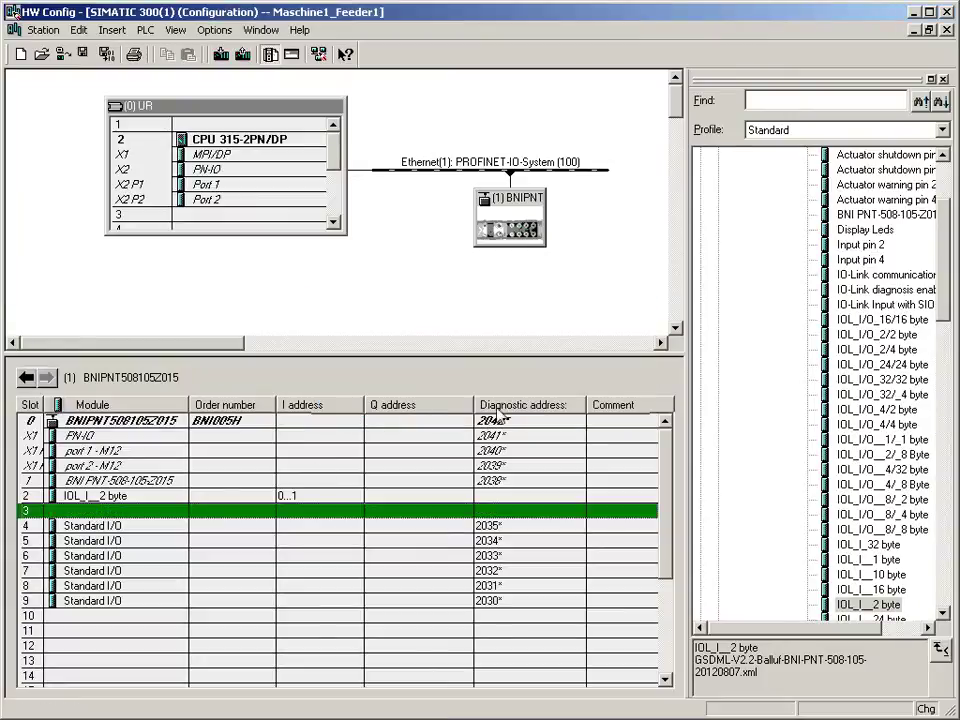
pyautogui.doubleClick(830, 605)
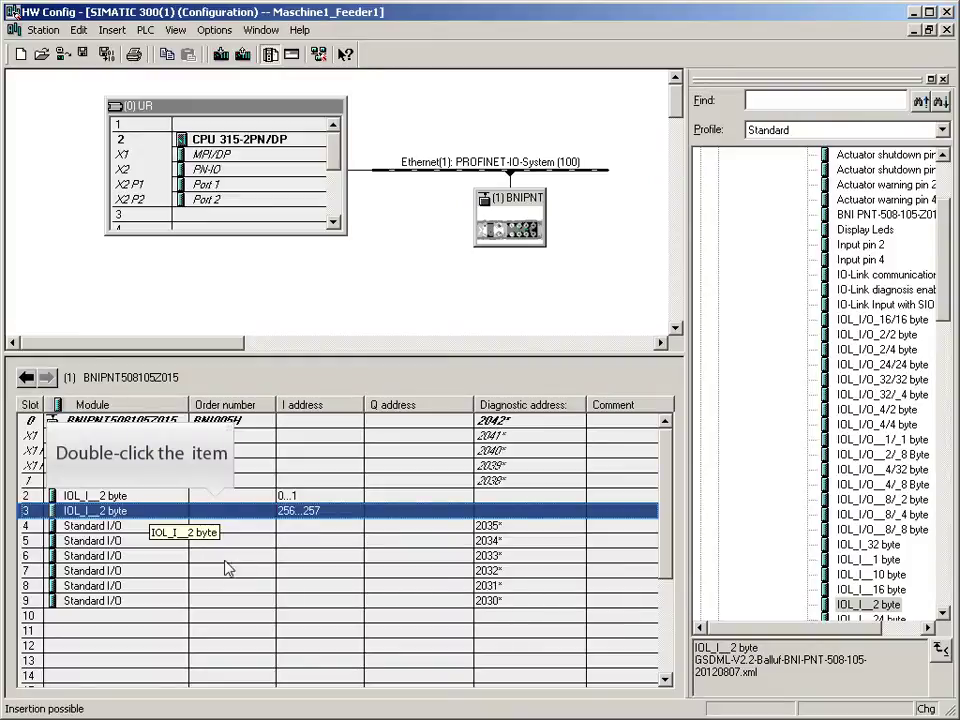
pyautogui.doubleClick(151, 511)
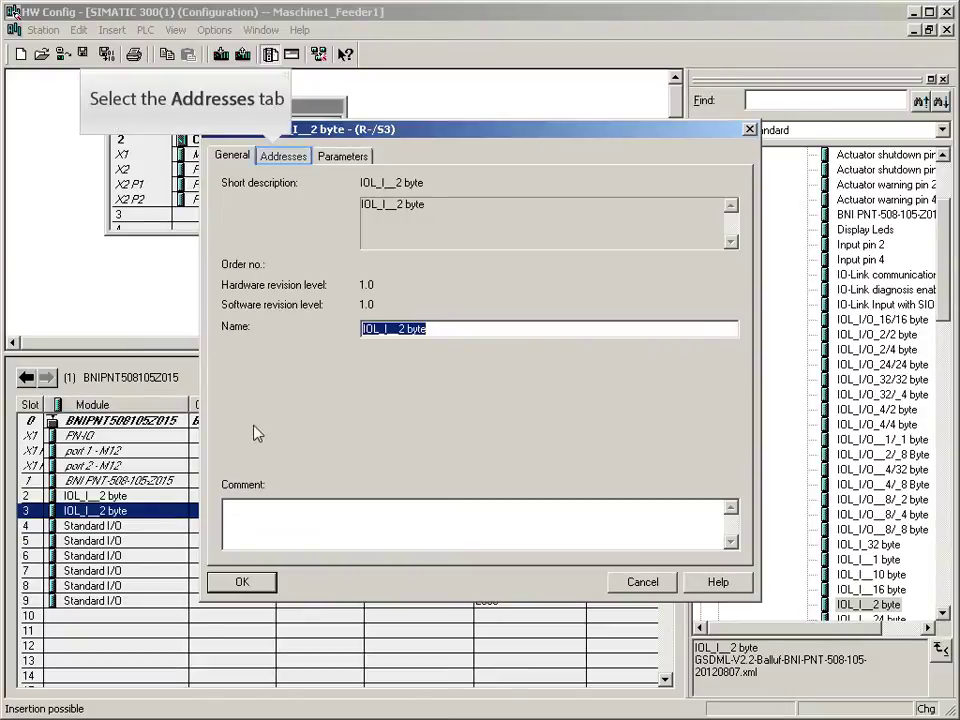
pyautogui.click(295, 157)
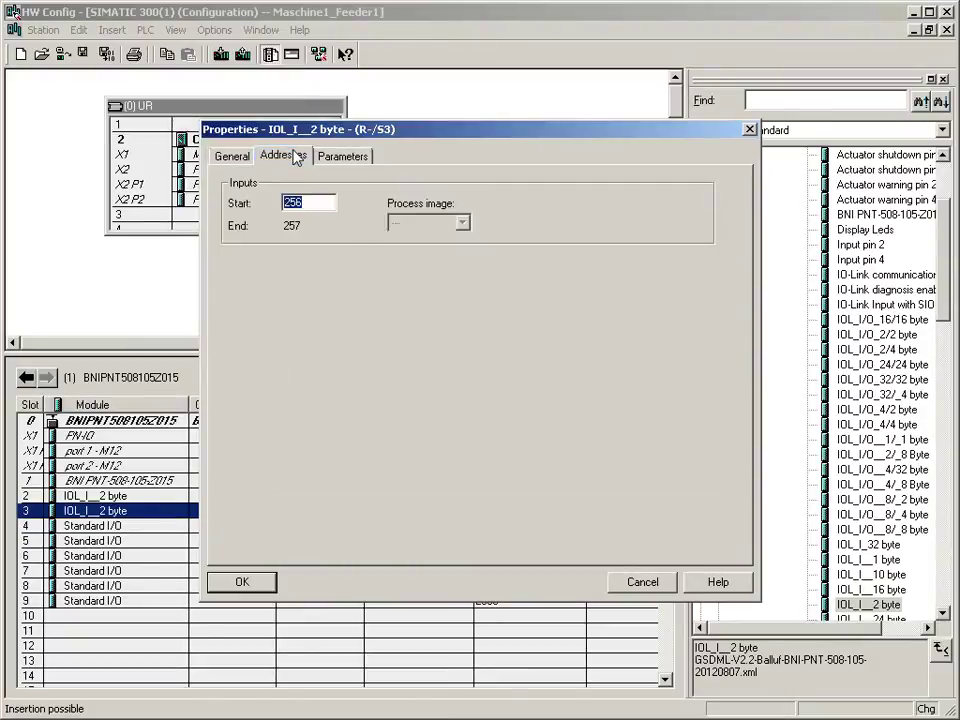
pyautogui.write('2')
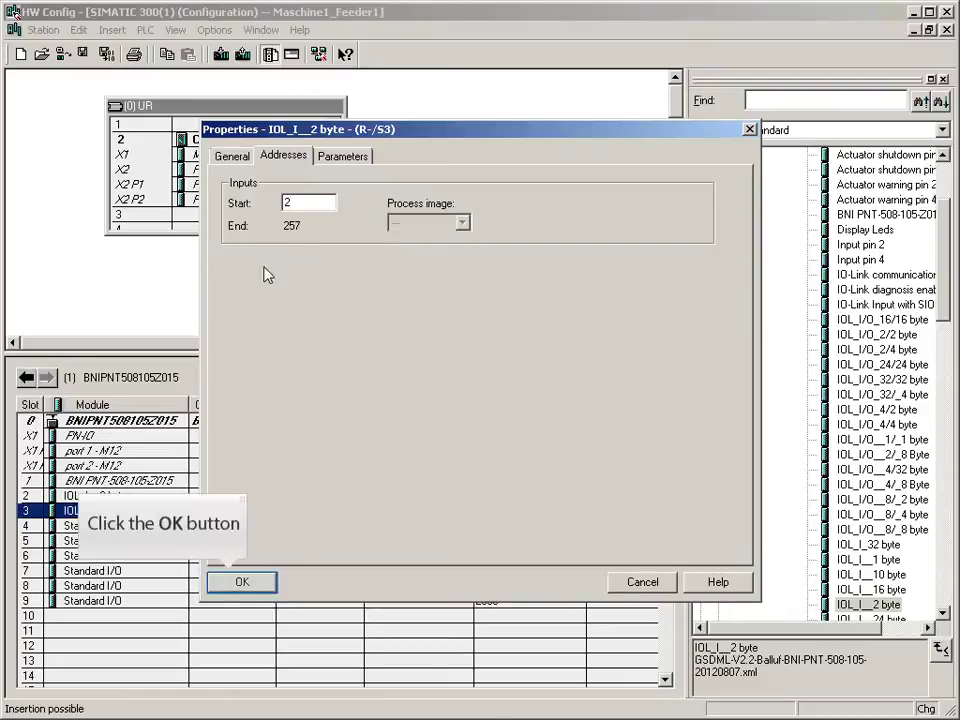
pyautogui.click(258, 578)
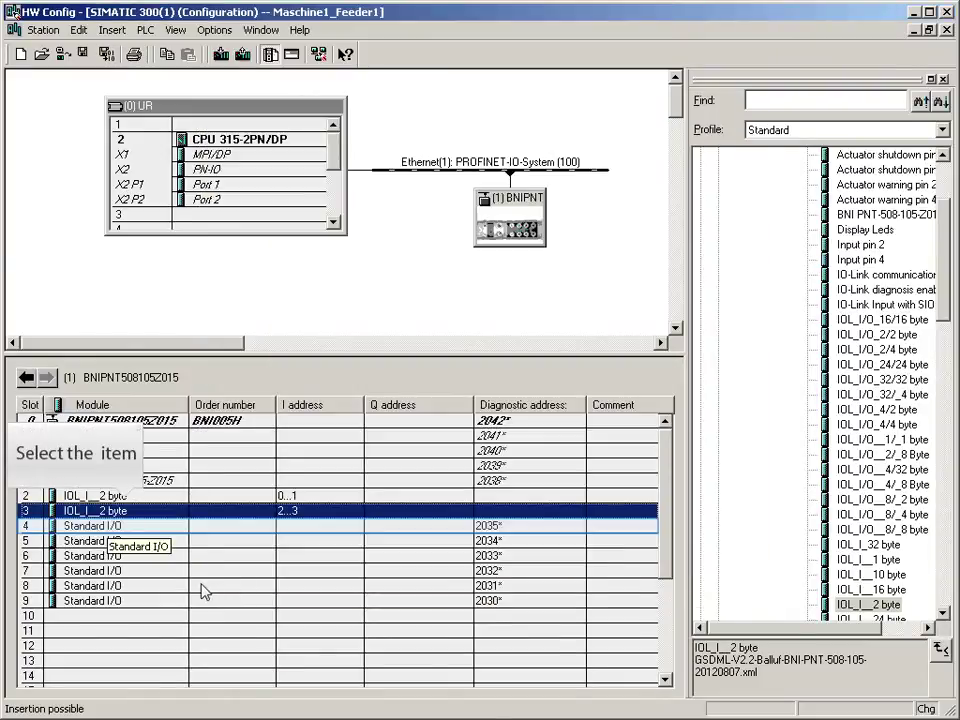
# - Delete slot 4's Standard I/O, insert IOL_I__1 byte, and set its input start address to 4
pyautogui.click(111, 527)
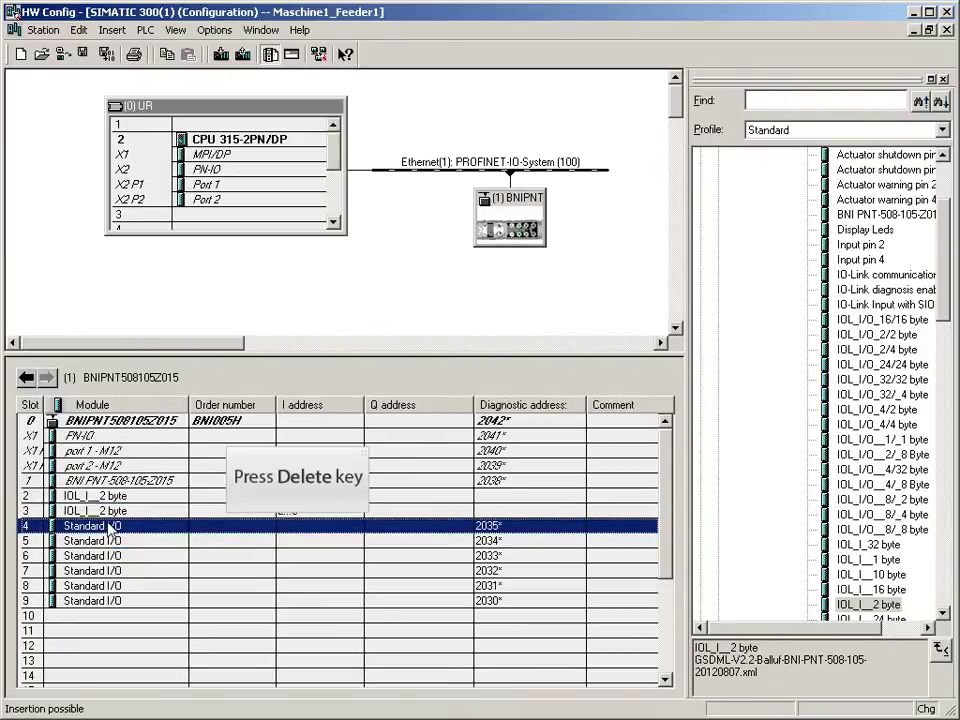
pyautogui.press('Delete')
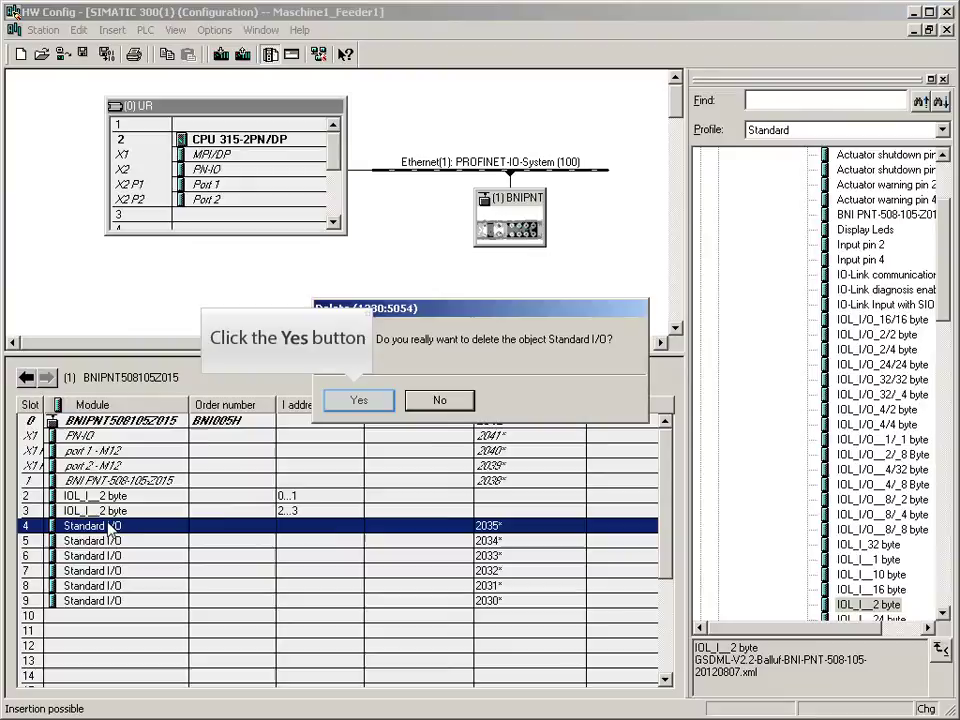
pyautogui.click(345, 402)
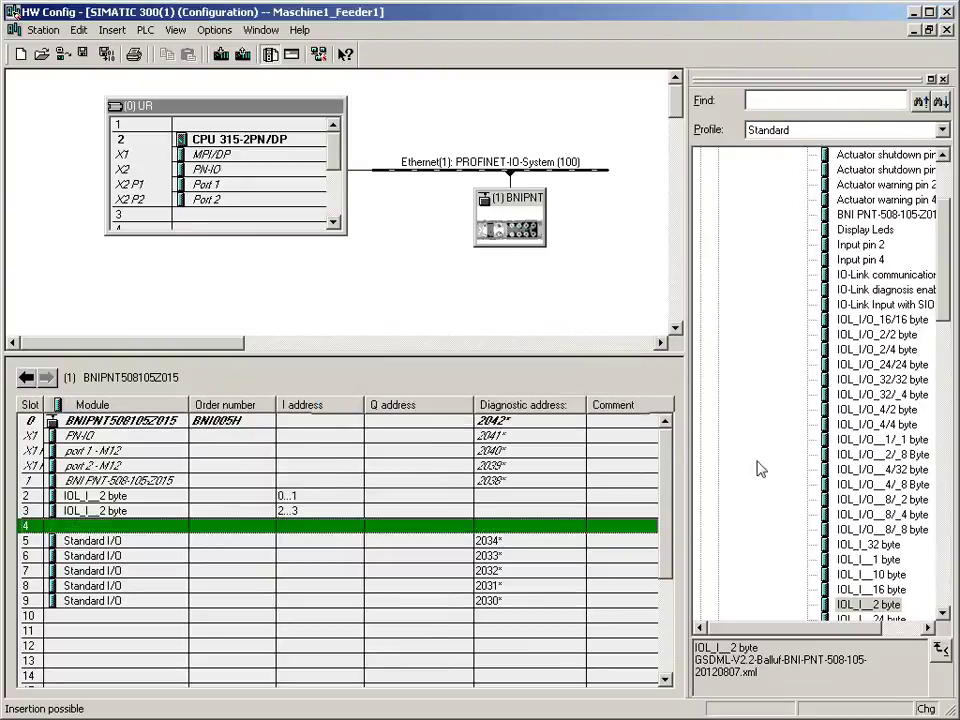
pyautogui.doubleClick(830, 562)
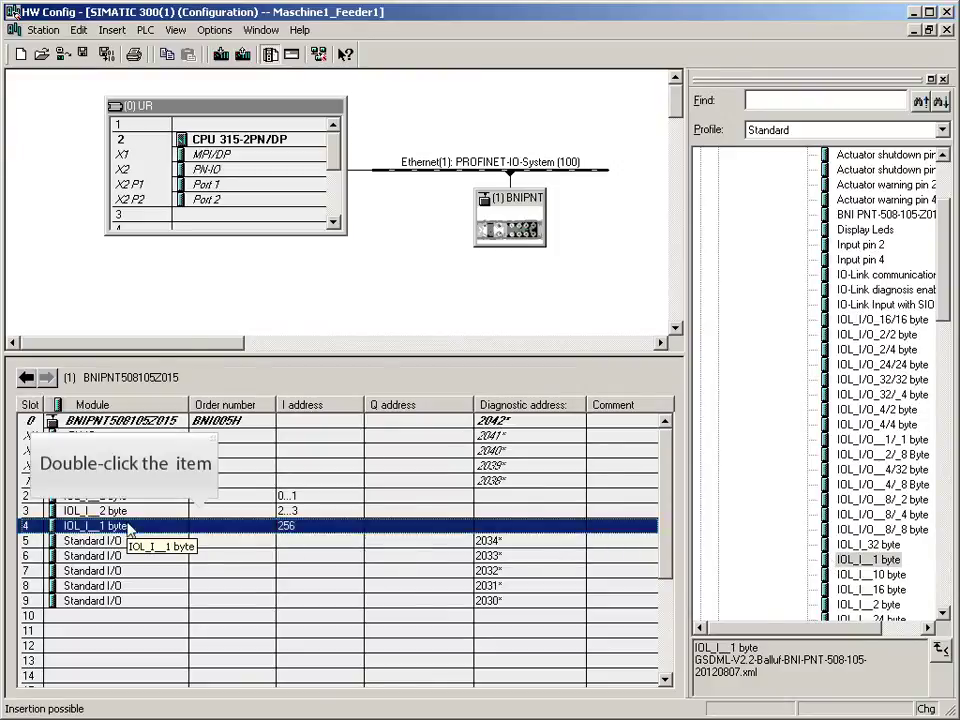
pyautogui.doubleClick(95, 526)
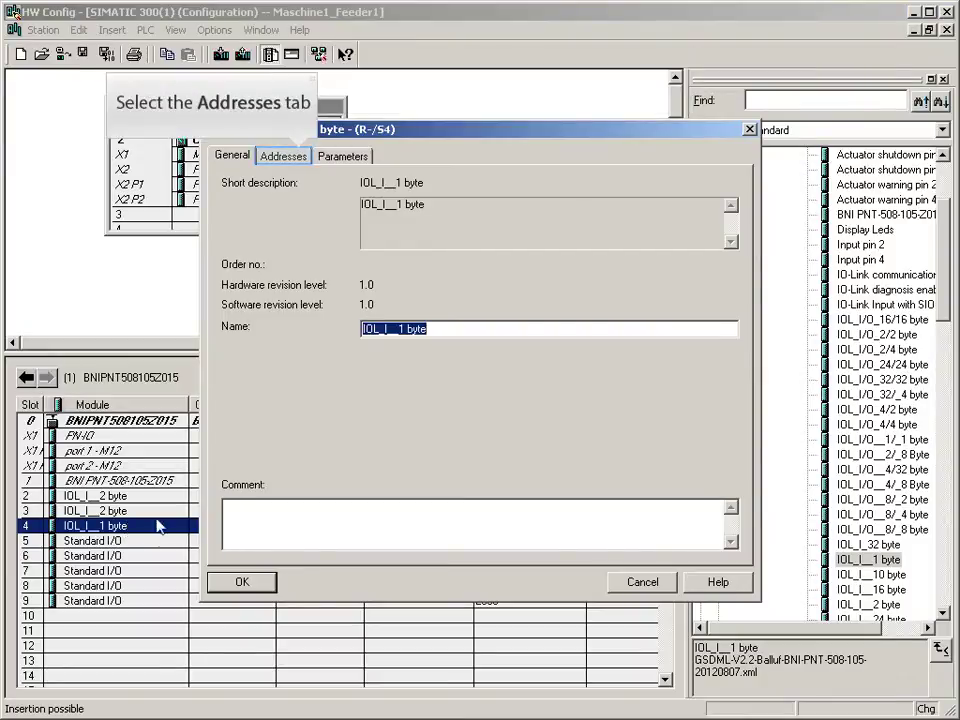
pyautogui.click(284, 156)
pyautogui.write('4')
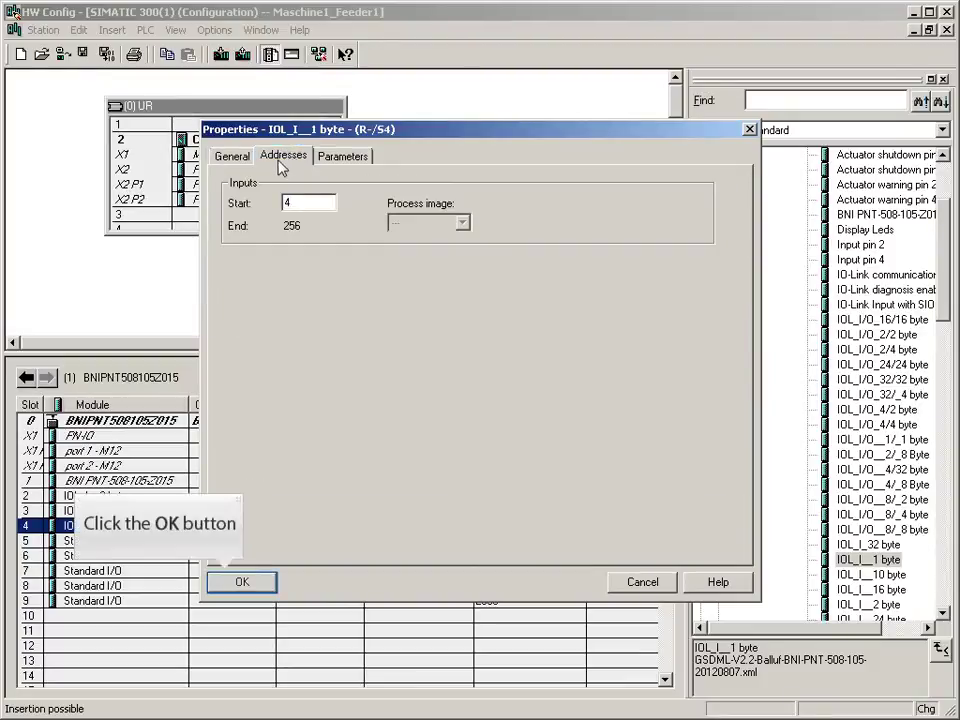
pyautogui.click(258, 581)
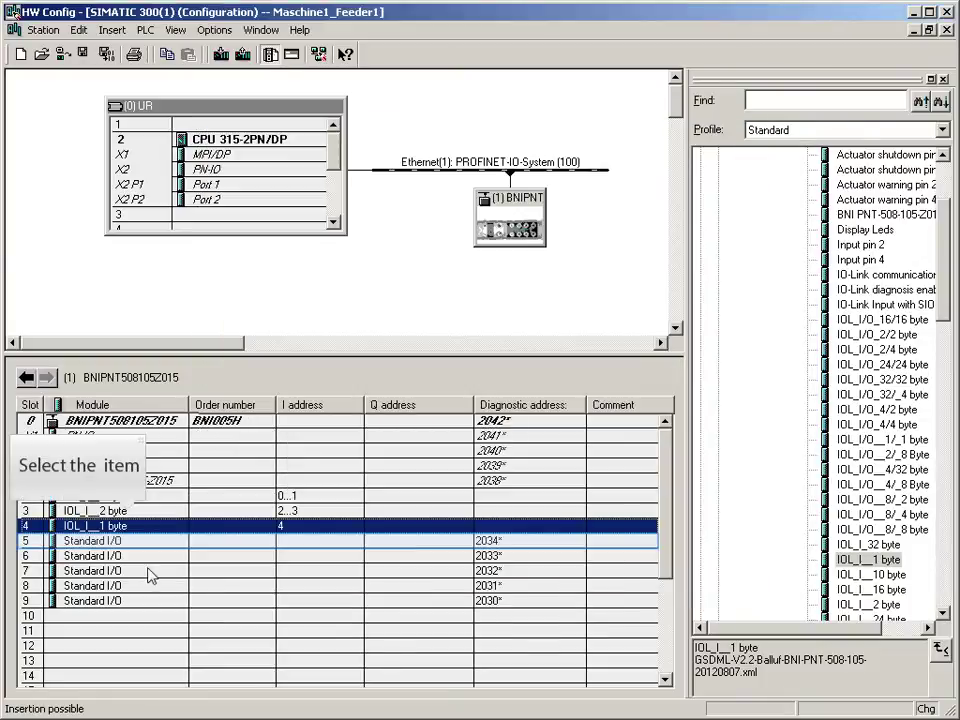
# - Delete slot 5's Standard I/O, insert IOL_I__1 byte, and set its input start address to 5
pyautogui.click(116, 541)
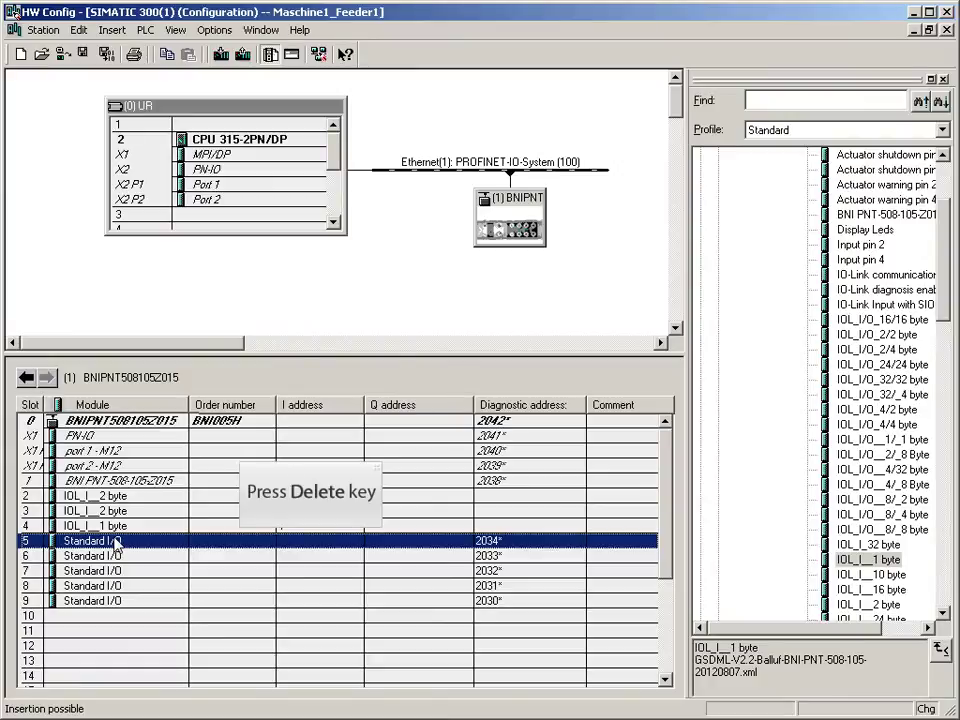
pyautogui.press('Delete')
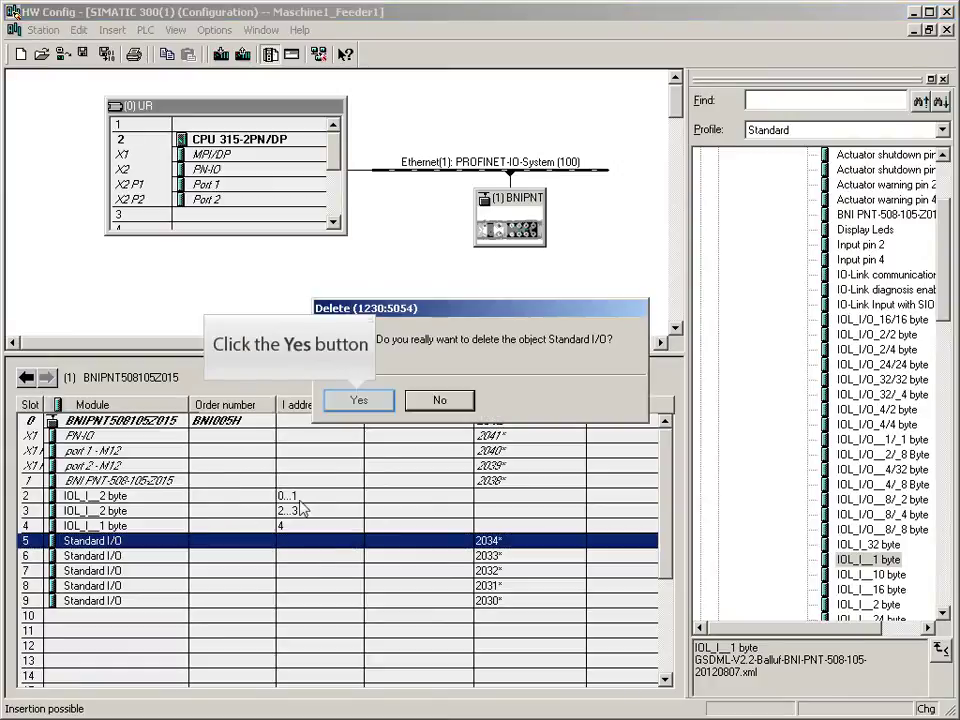
pyautogui.click(358, 401)
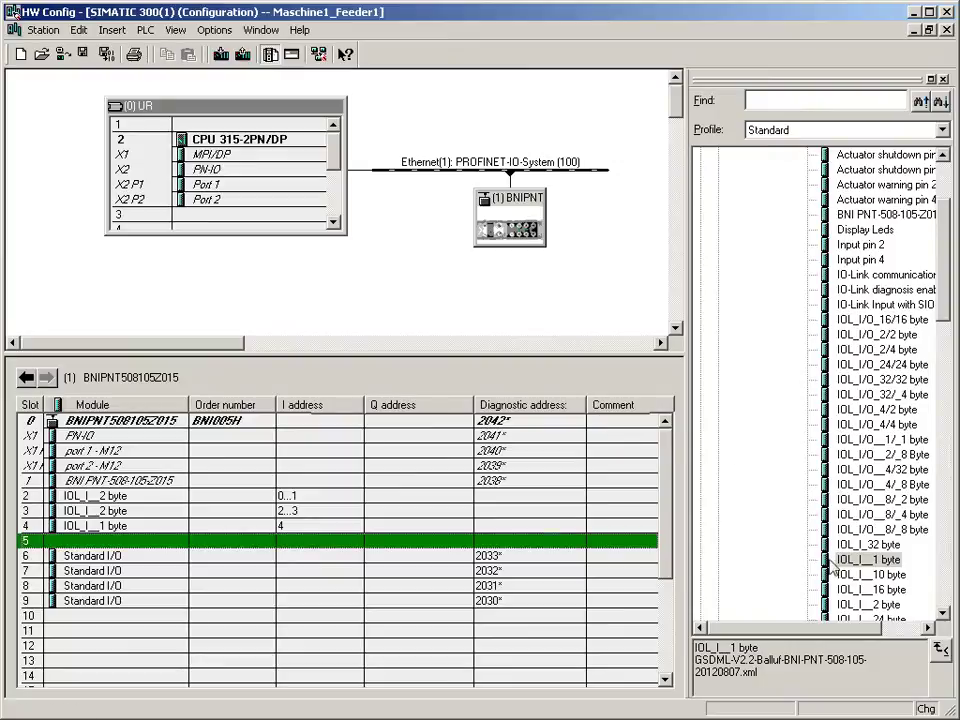
pyautogui.doubleClick(836, 561)
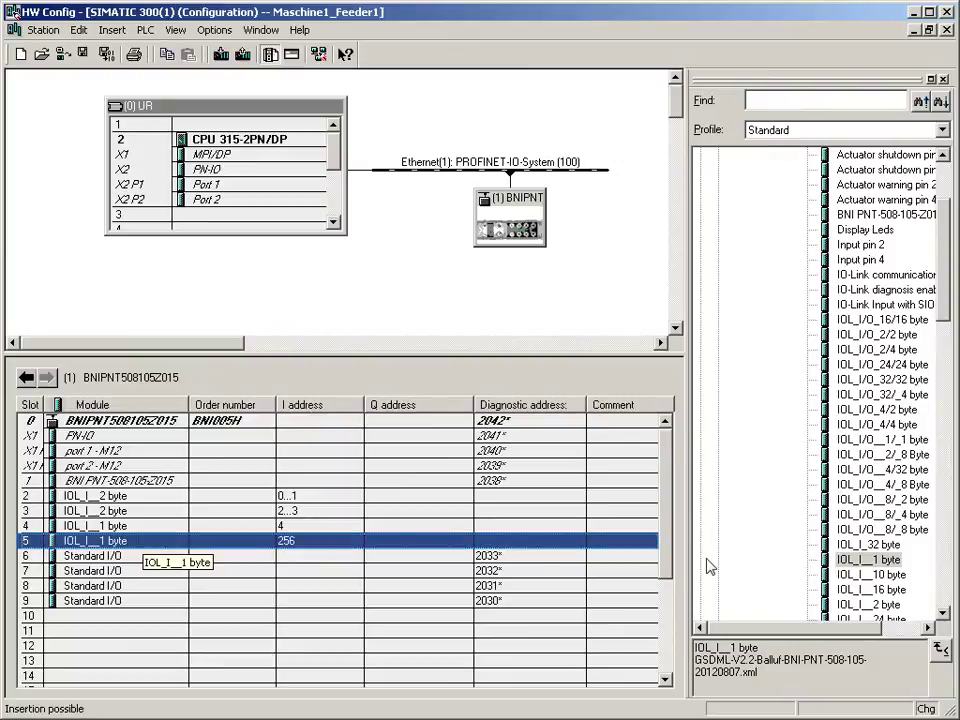
pyautogui.doubleClick(146, 541)
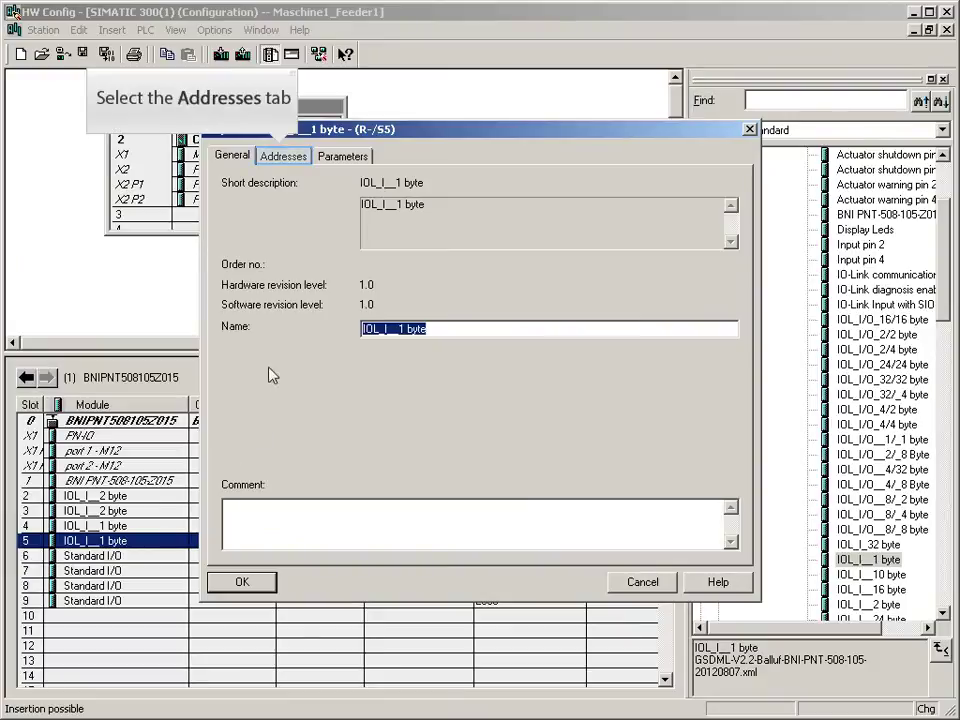
pyautogui.click(284, 157)
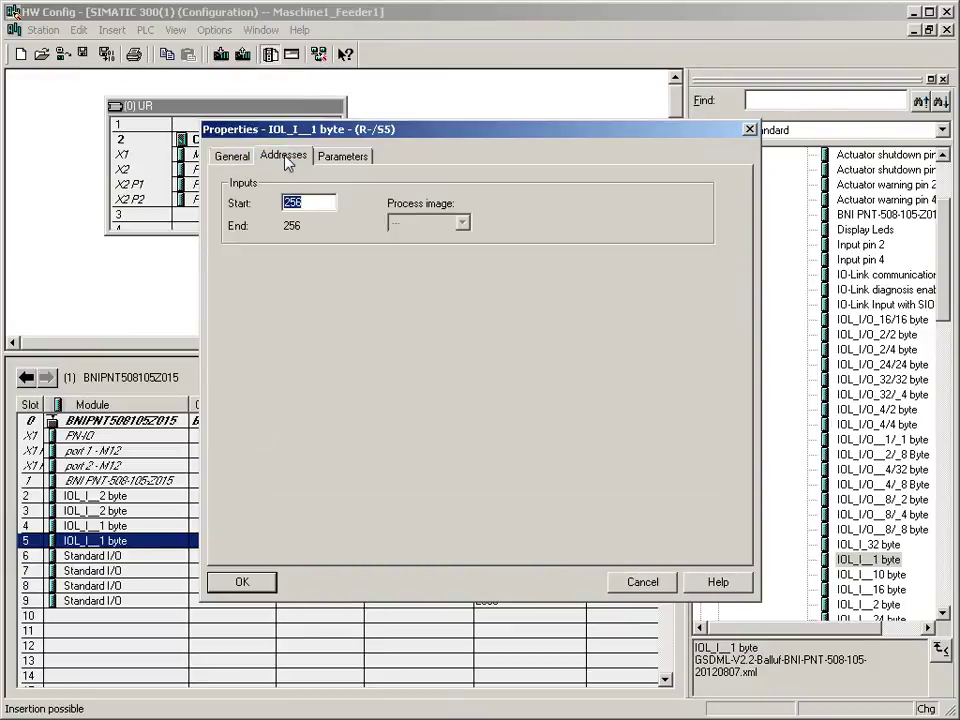
pyautogui.write('5')
pyautogui.click(245, 583)
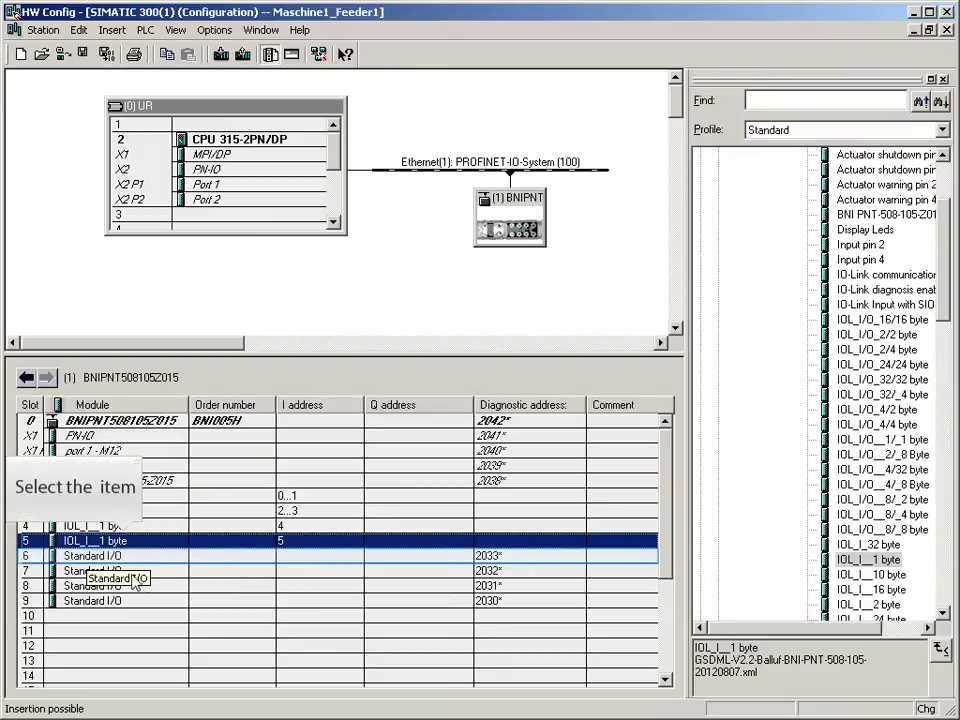
# - Replace the Standard I/O module in slot 6 with an IOL_I__2 byte module
pyautogui.click(87, 555)
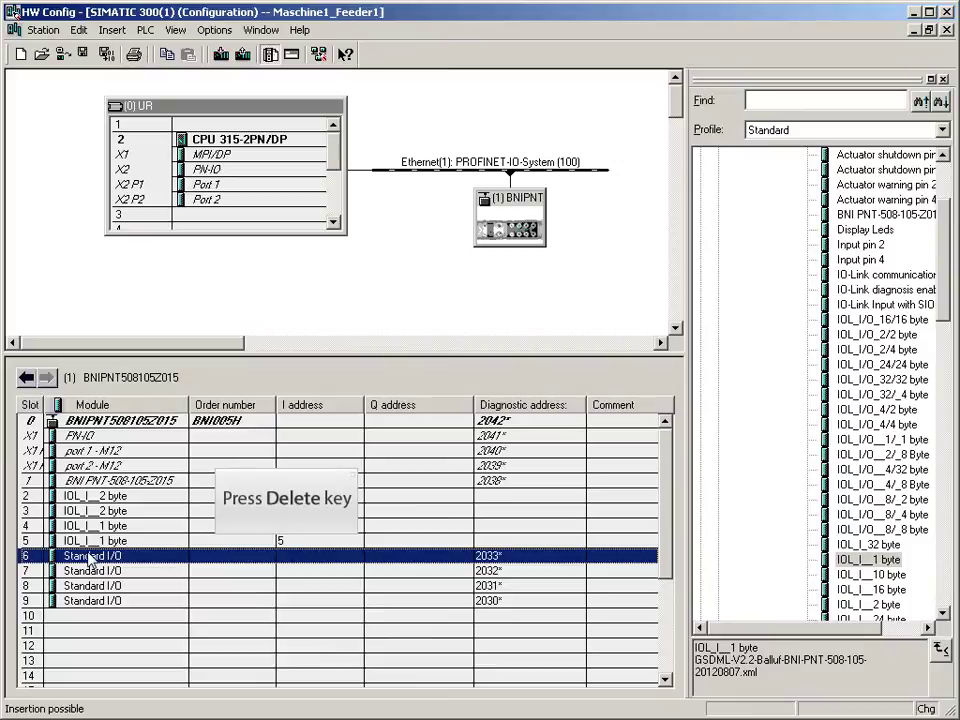
pyautogui.press('Delete')
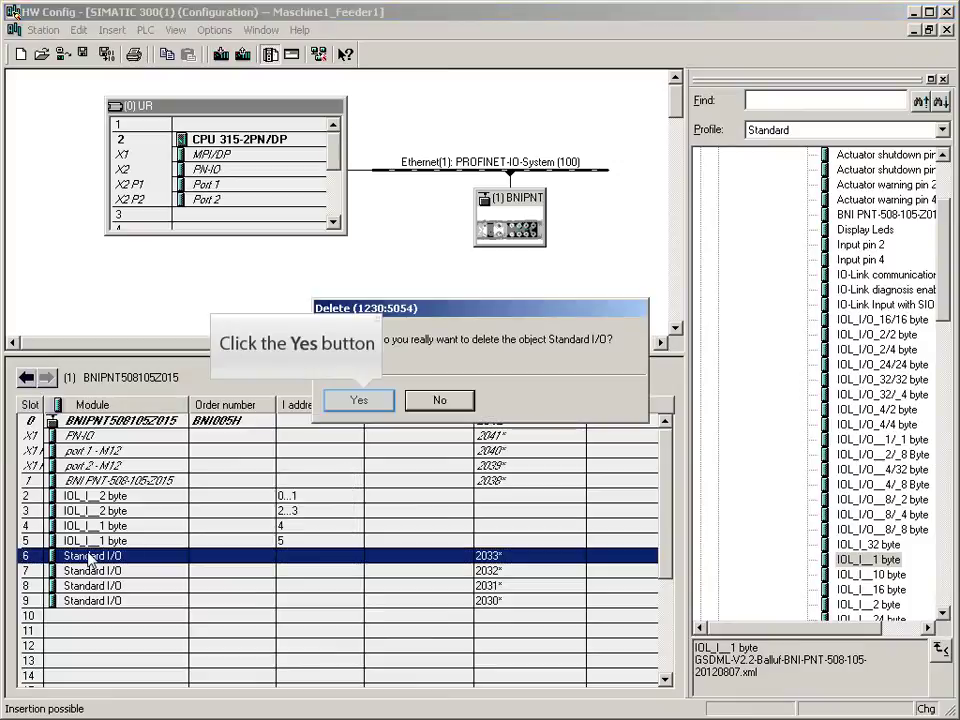
pyautogui.click(360, 402)
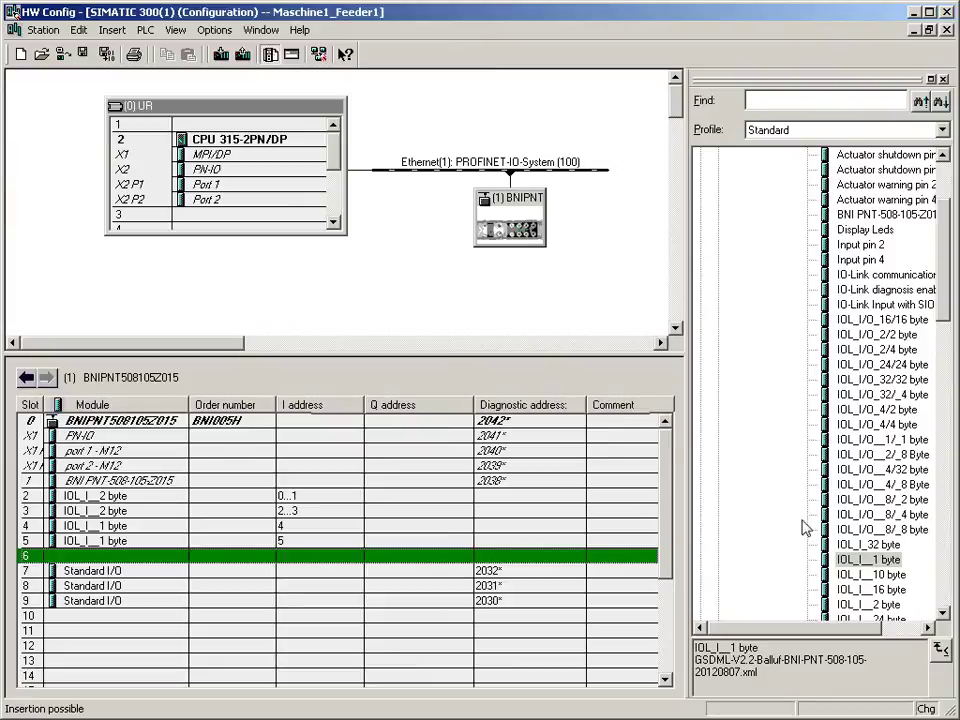
pyautogui.moveTo(866, 604); pyautogui.dragTo(143, 563)
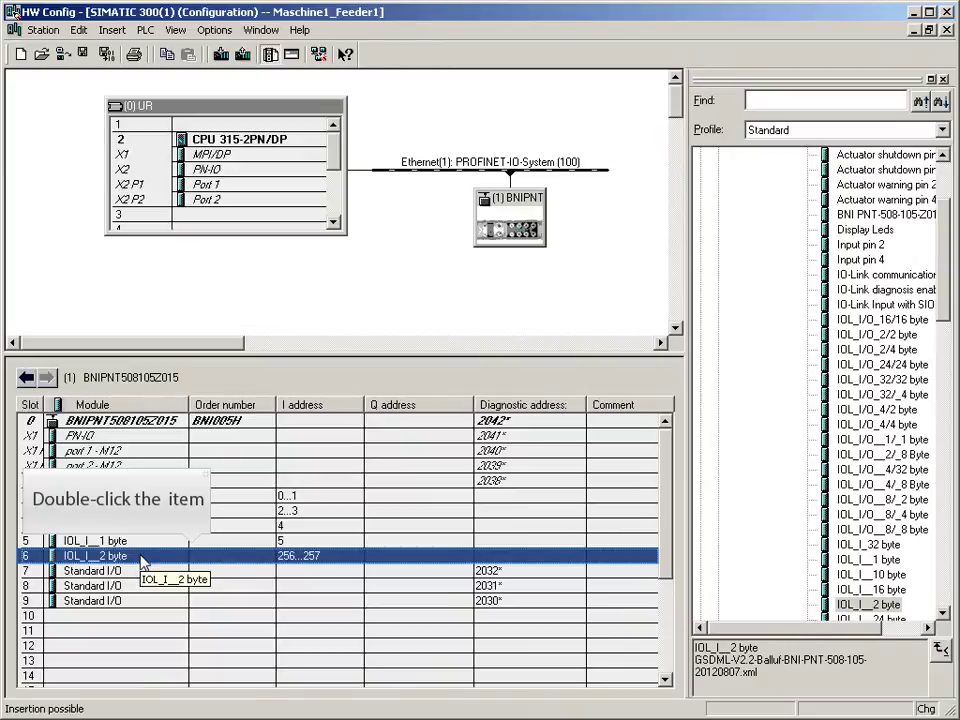
# - Set the slot 6 module's input start address to 6, giving addresses 6...7
pyautogui.doubleClick(143, 562)
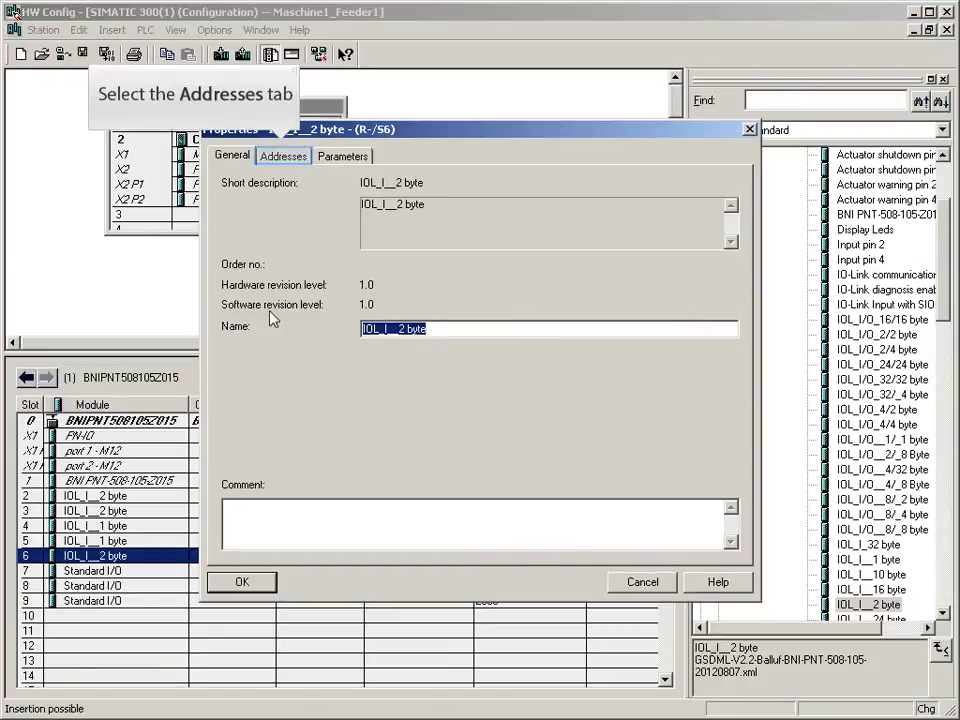
pyautogui.click(281, 160)
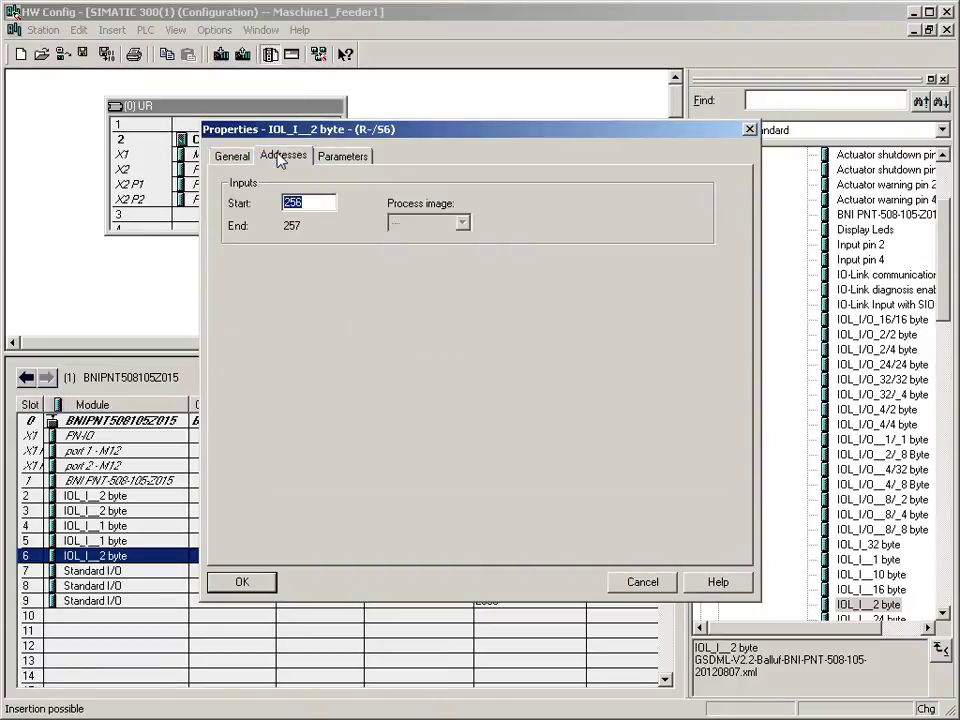
pyautogui.write('6')
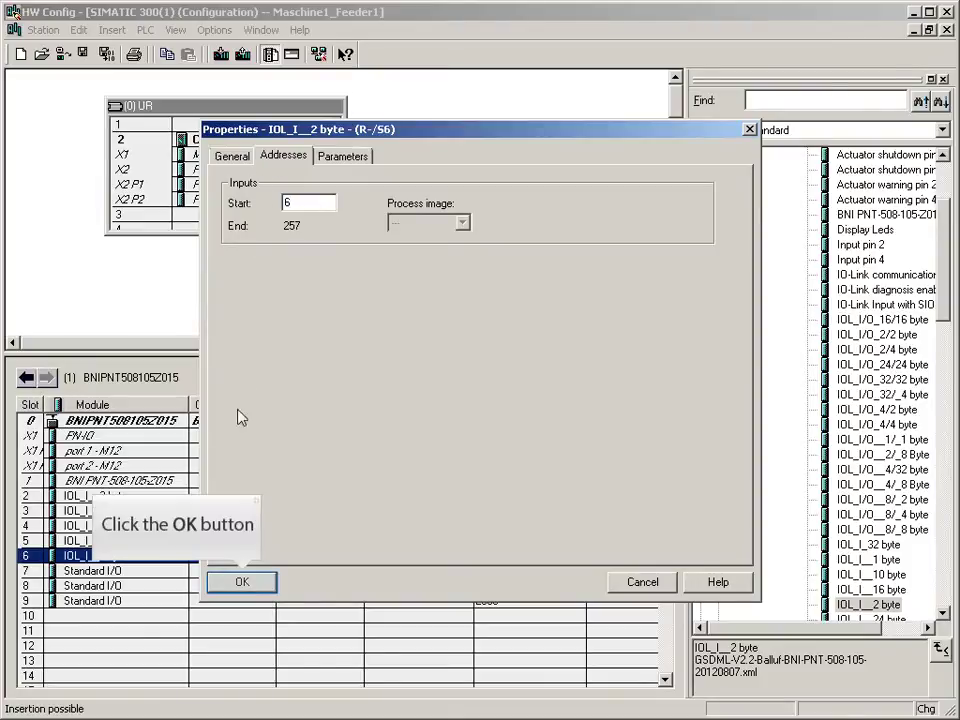
pyautogui.click(240, 580)
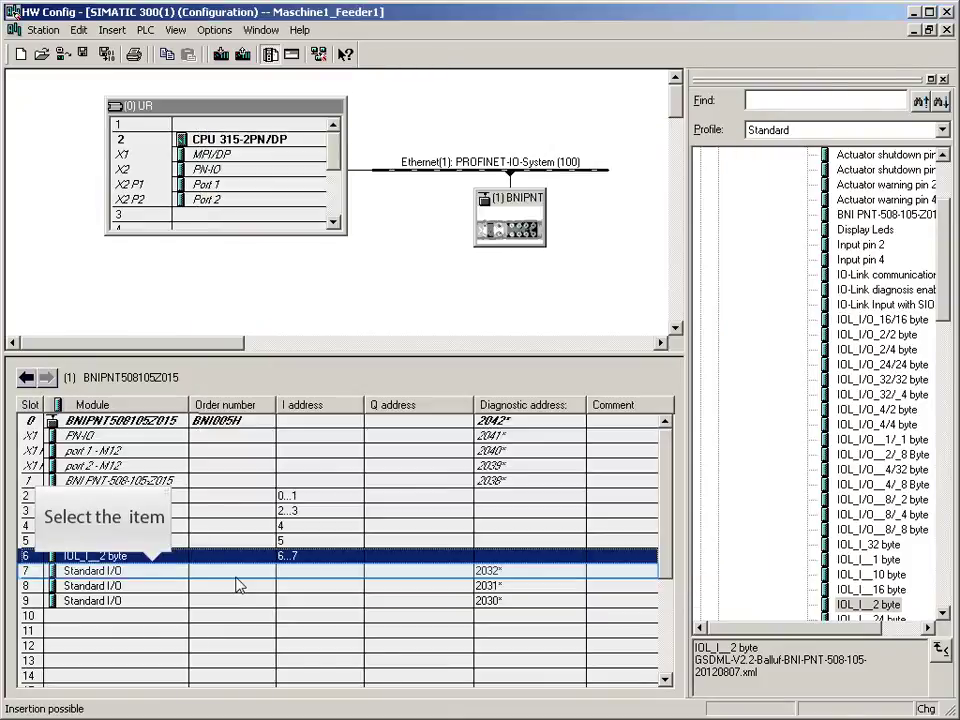
# - Swap slot 7's Standard I/O module for an IOL_I__2 byte module
pyautogui.click(120, 569)
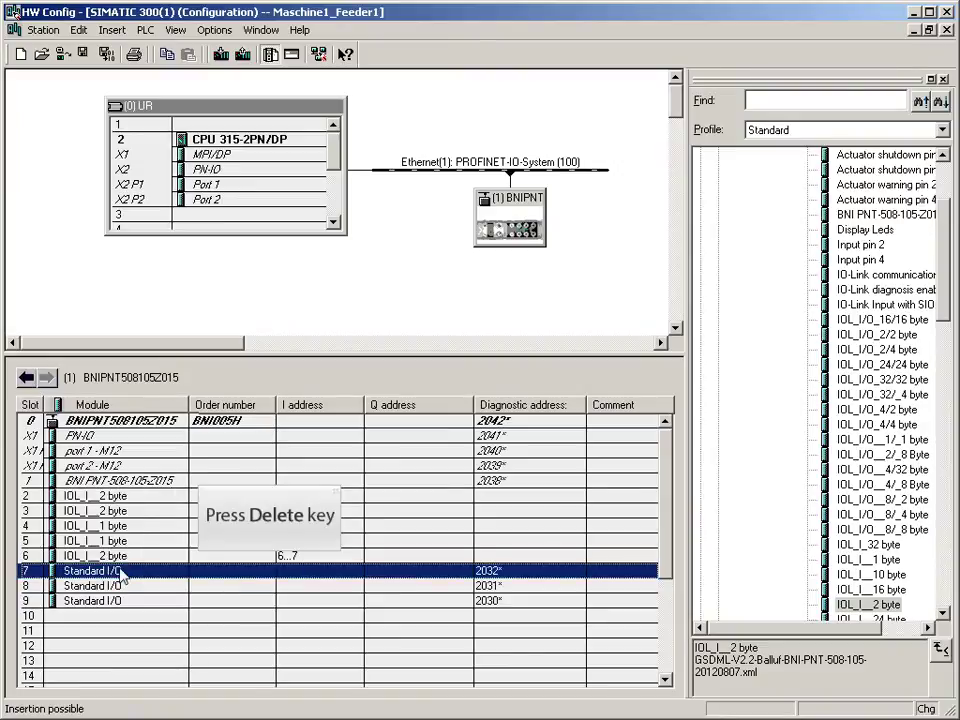
pyautogui.press('Delete')
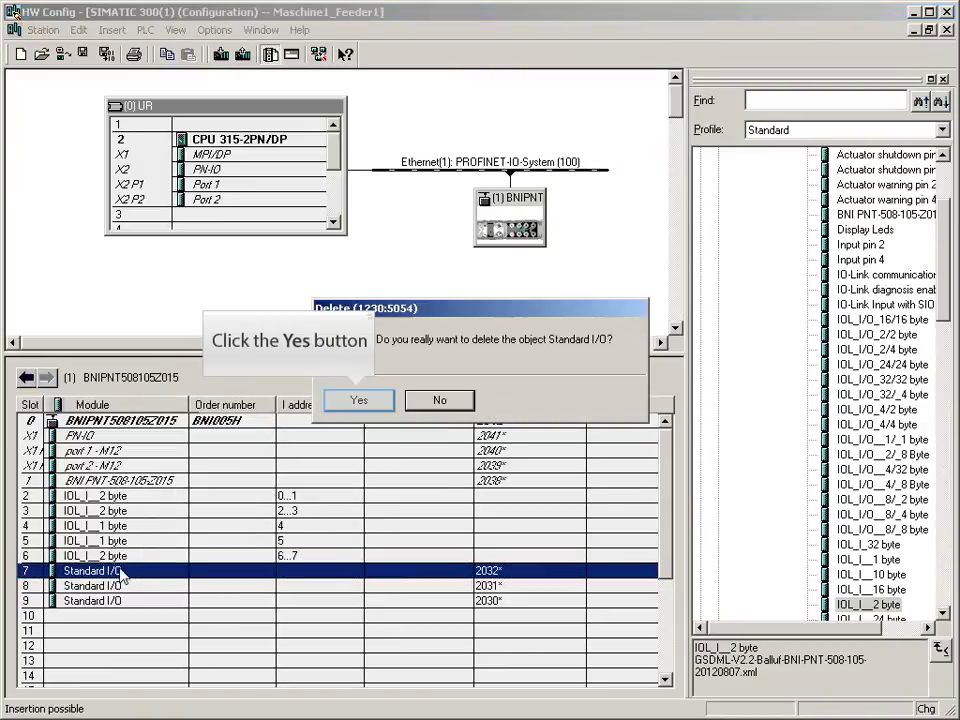
pyautogui.click(357, 401)
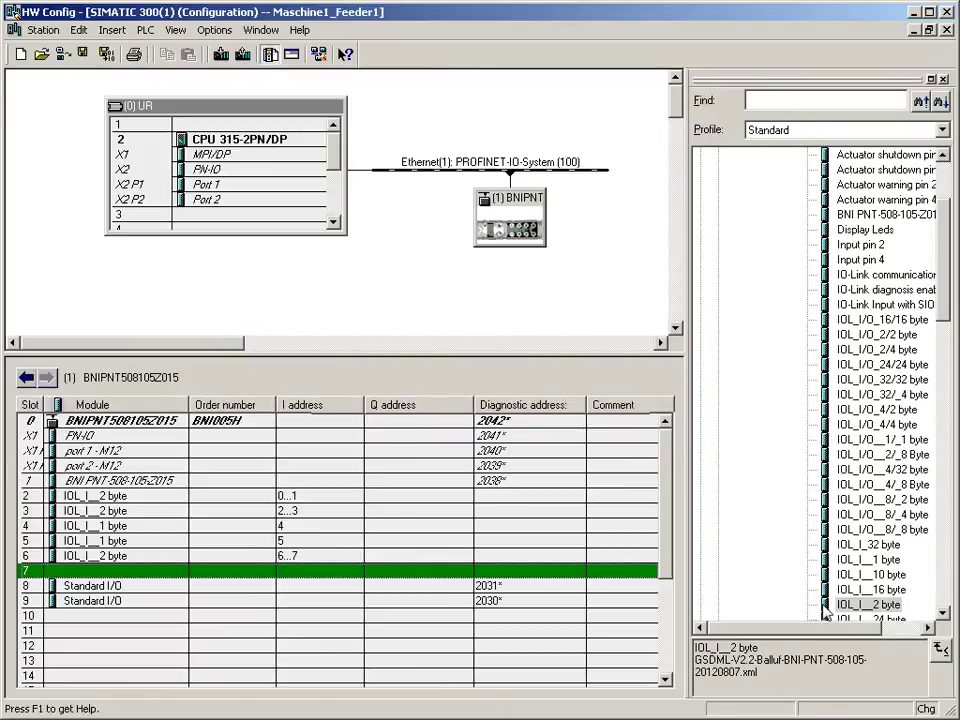
pyautogui.moveTo(826, 612); pyautogui.dragTo(108, 573)
# - Give the slot 7 module input start address 8, covering addresses 8...9
pyautogui.doubleClick(108, 571)
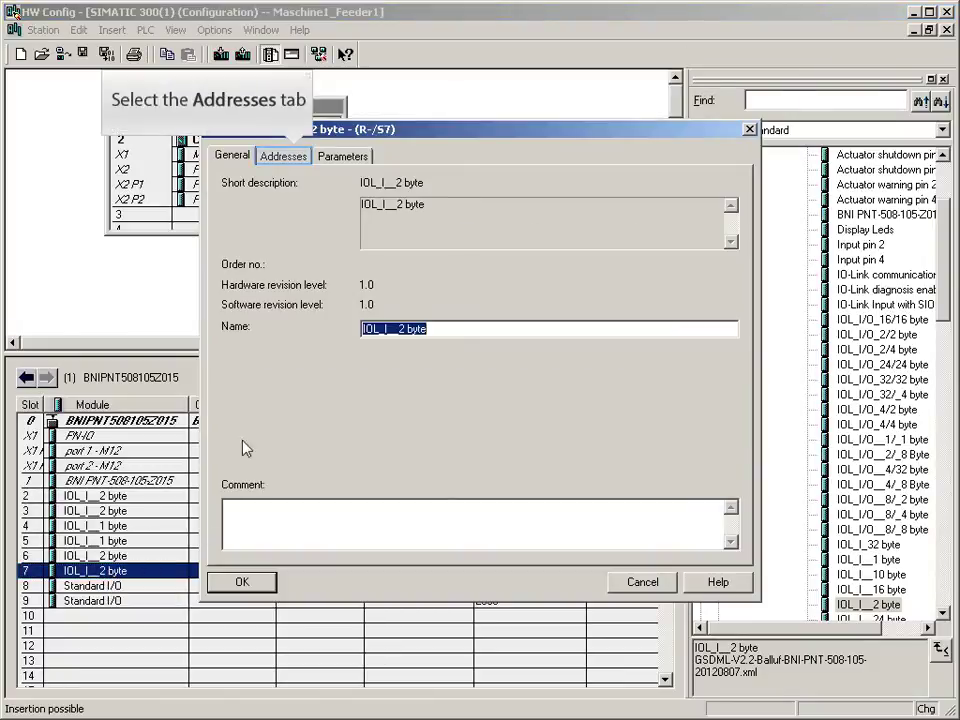
pyautogui.click(283, 156)
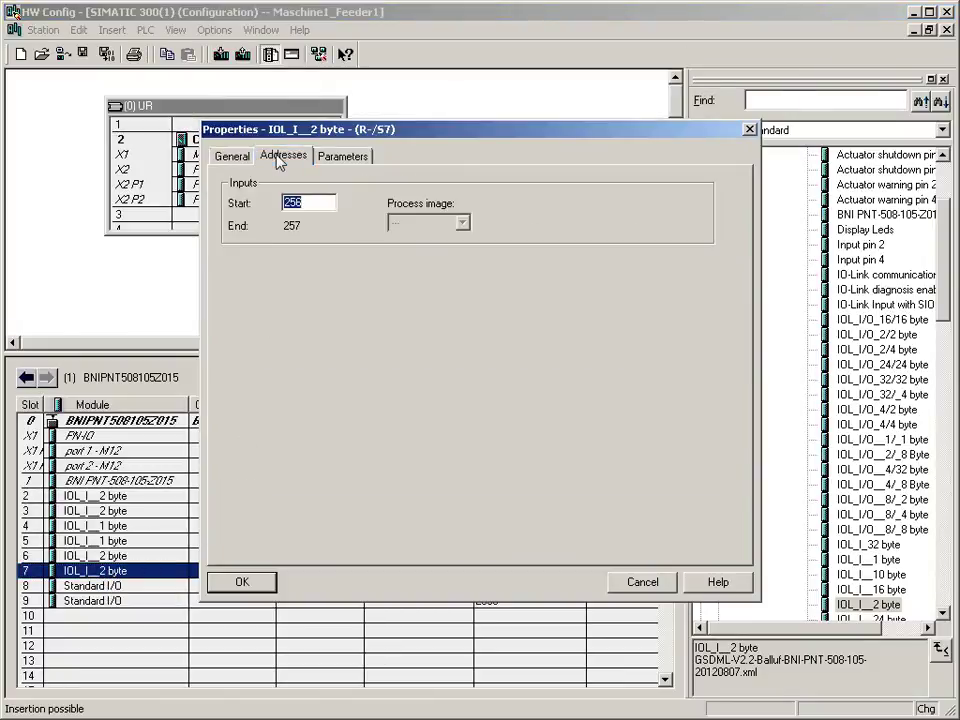
pyautogui.write('8')
pyautogui.click(243, 583)
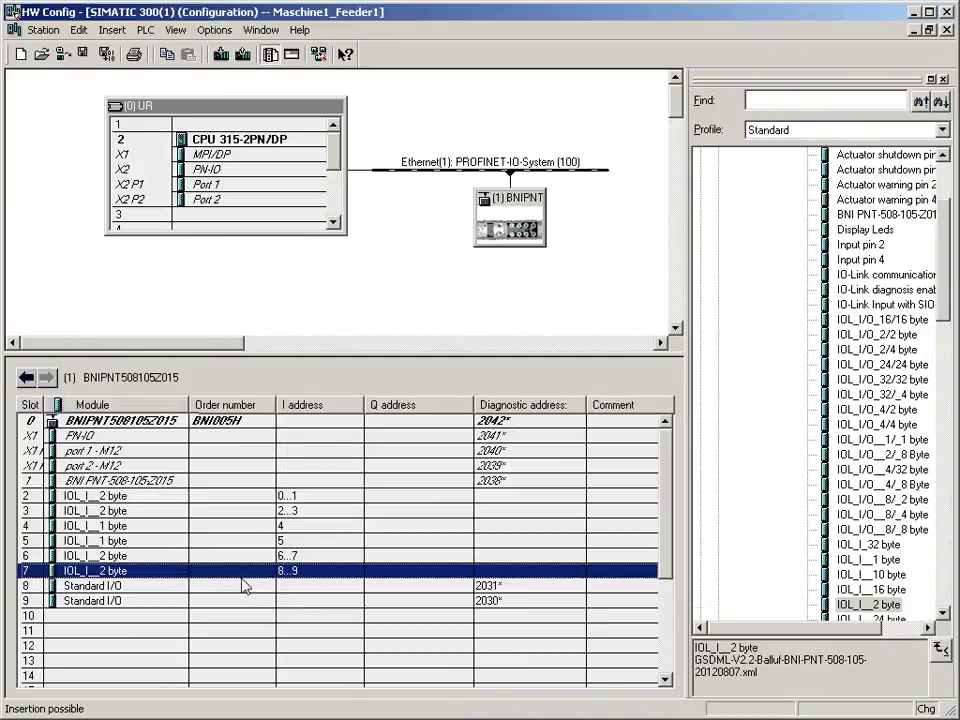
# - Replace slot 8's Standard I/O module with an IOL_I/O_2/2 byte module
pyautogui.click(243, 586)
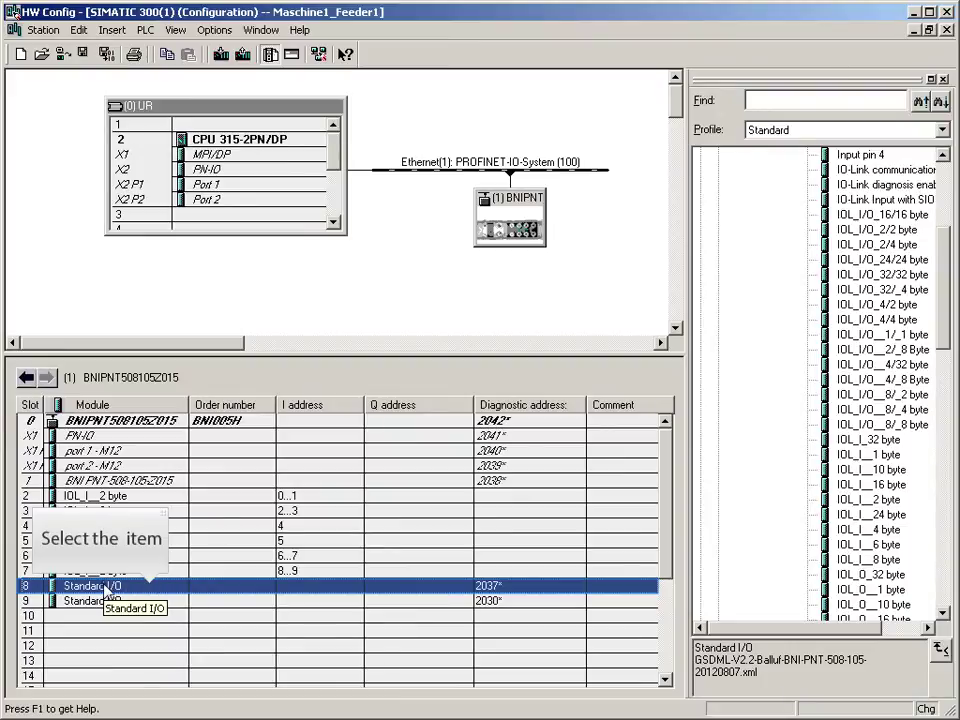
pyautogui.press('Delete')
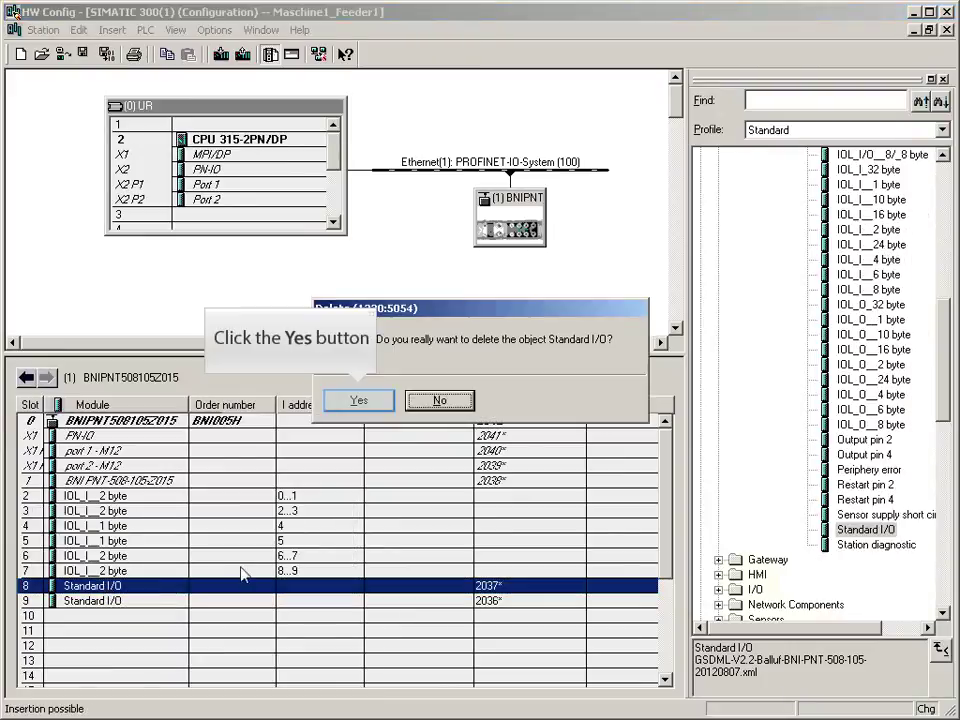
pyautogui.click(373, 402)
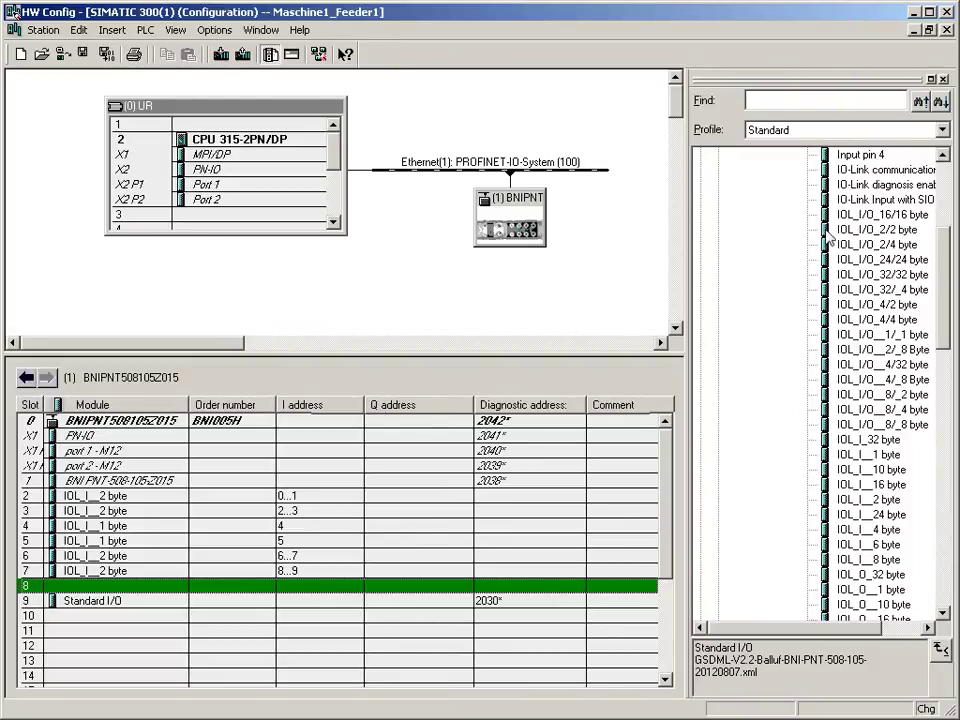
pyautogui.moveTo(828, 235); pyautogui.dragTo(144, 590)
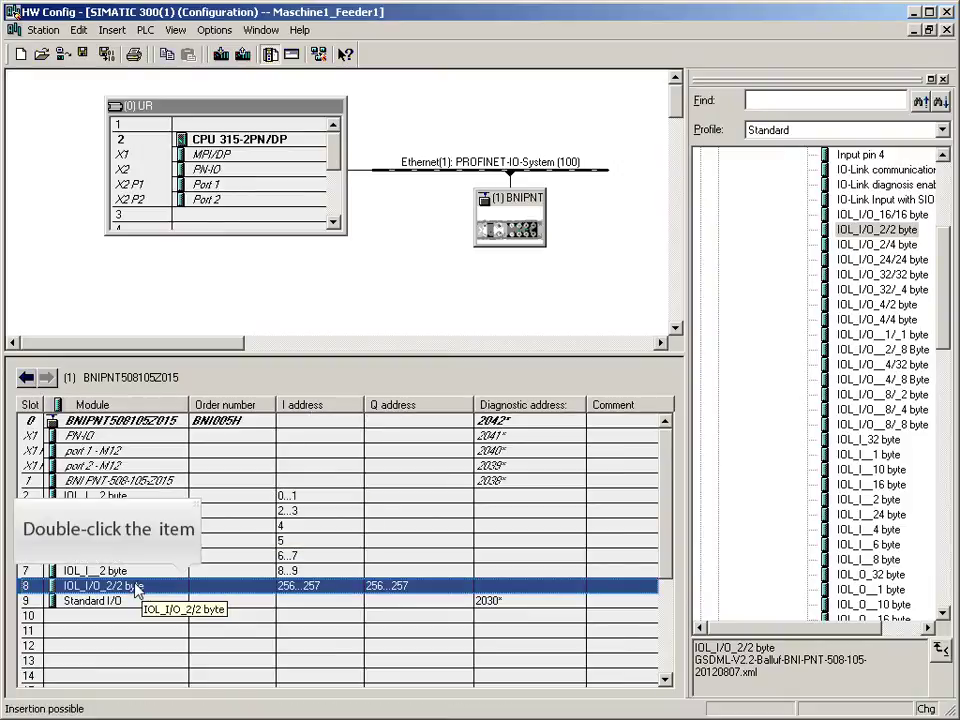
# - Set slot 8's input start to 10 and output start to 0 (I 10...11, Q 0...1)
pyautogui.doubleClick(137, 588)
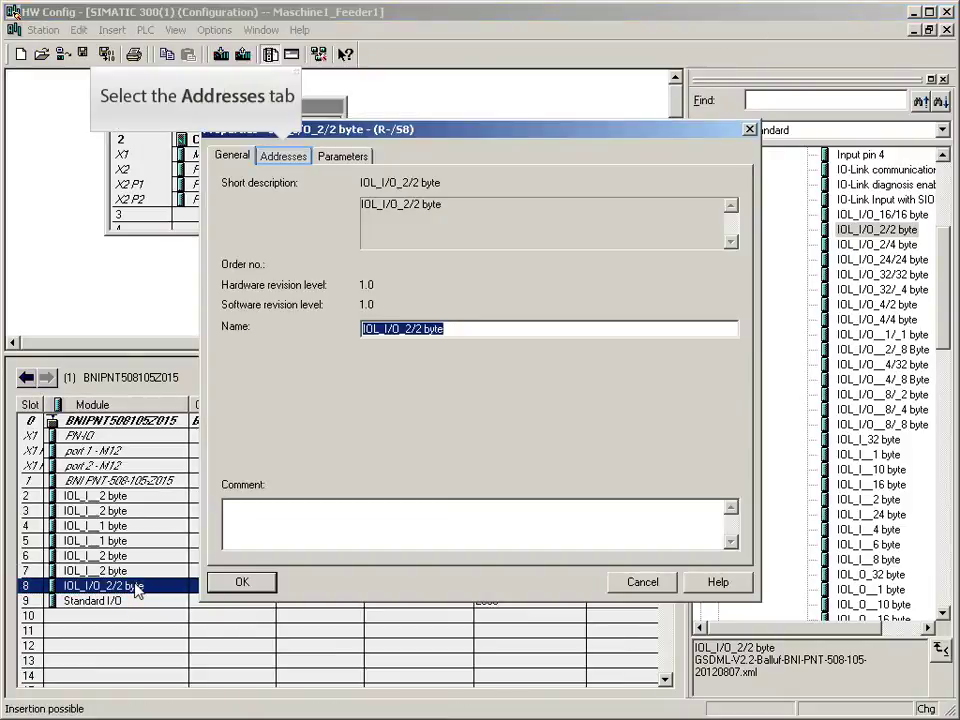
pyautogui.click(284, 157)
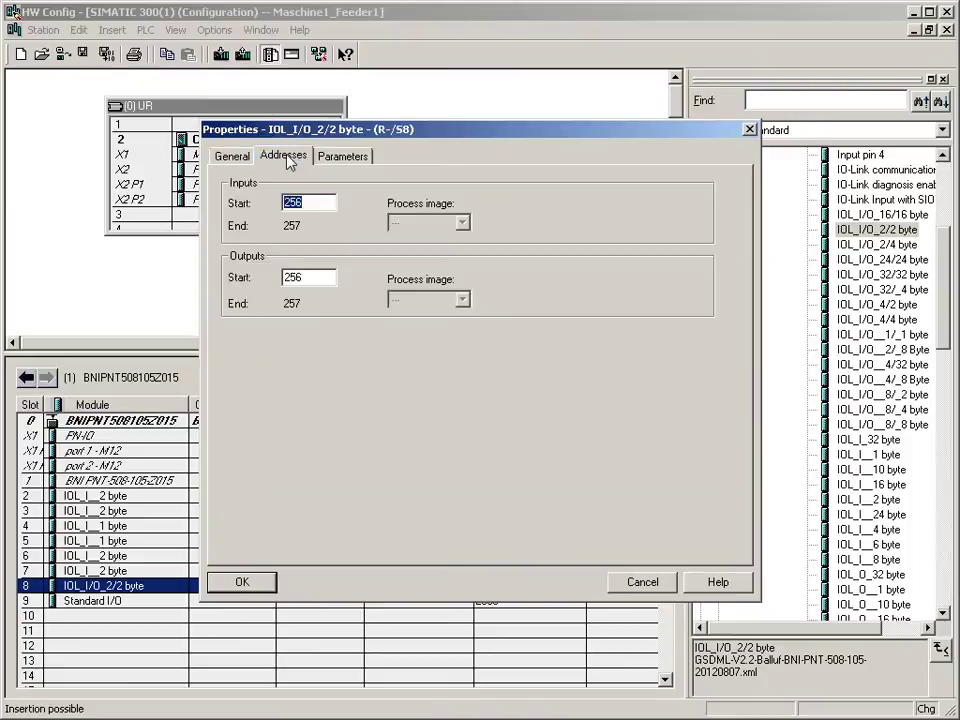
pyautogui.write('10')
pyautogui.click(313, 280)
pyautogui.doubleClick(313, 280)
pyautogui.write('0')
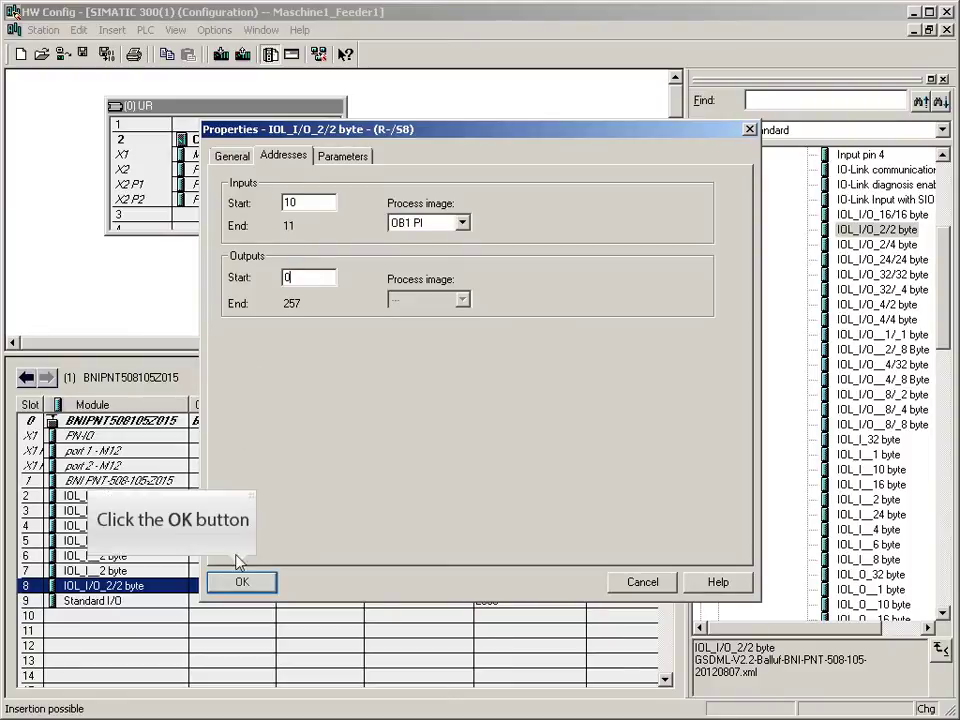
pyautogui.click(239, 585)
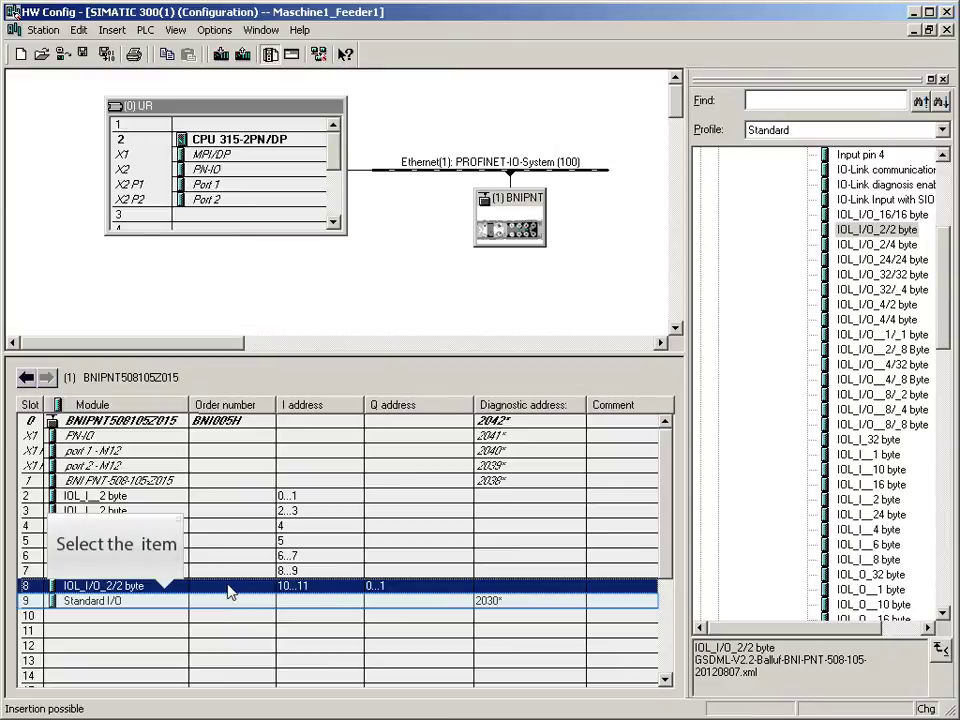
# - Swap slot 9's Standard I/O module for an IOL_I/O_2/2 byte module
pyautogui.click(111, 601)
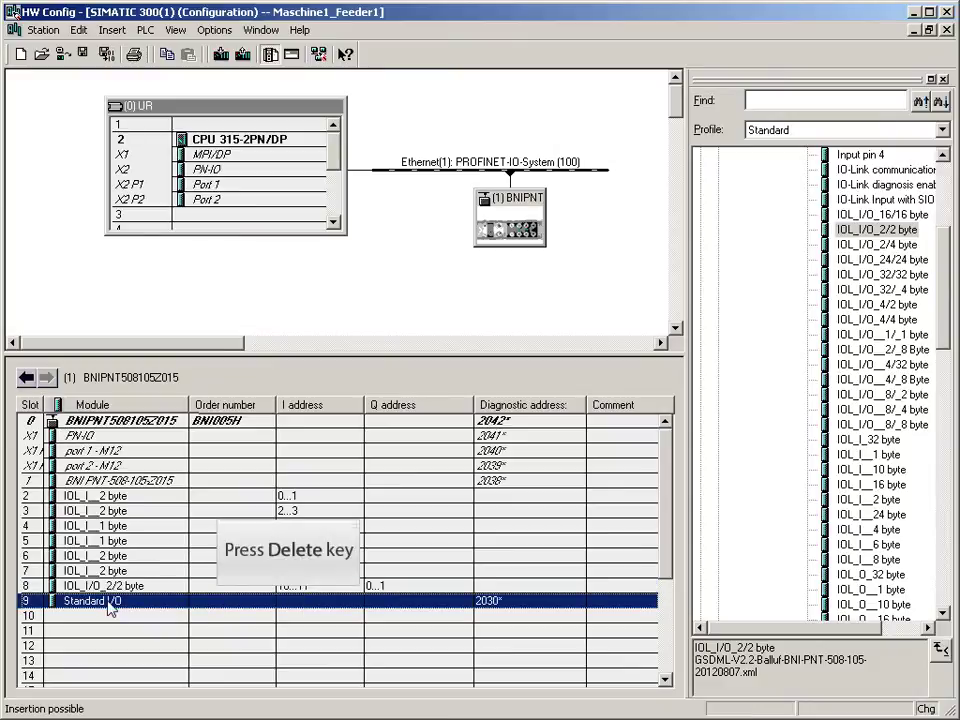
pyautogui.press('Delete')
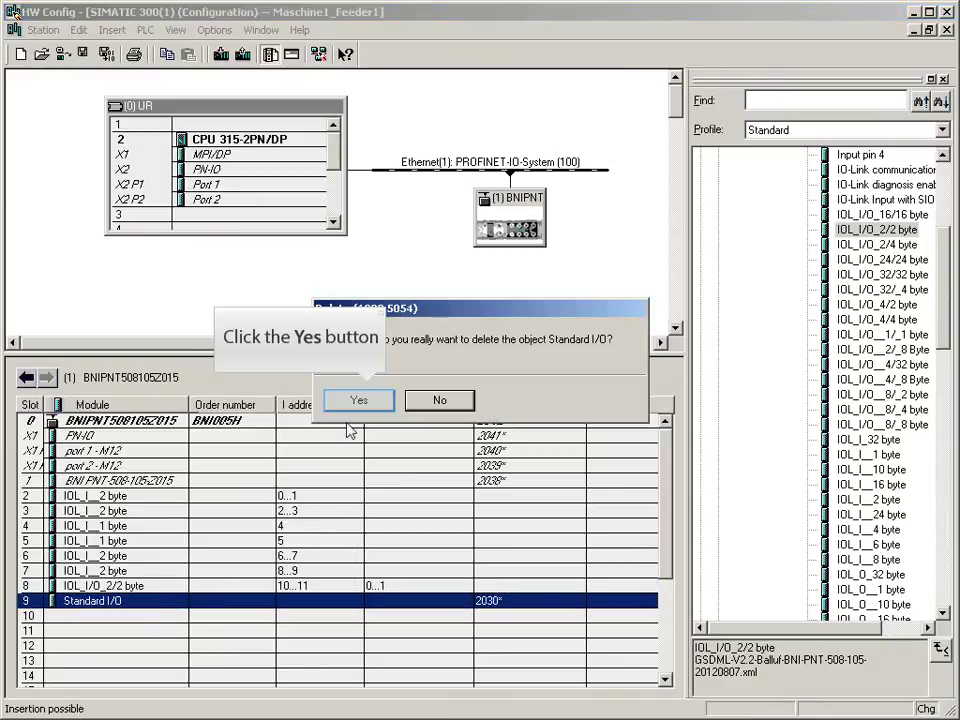
pyautogui.click(352, 401)
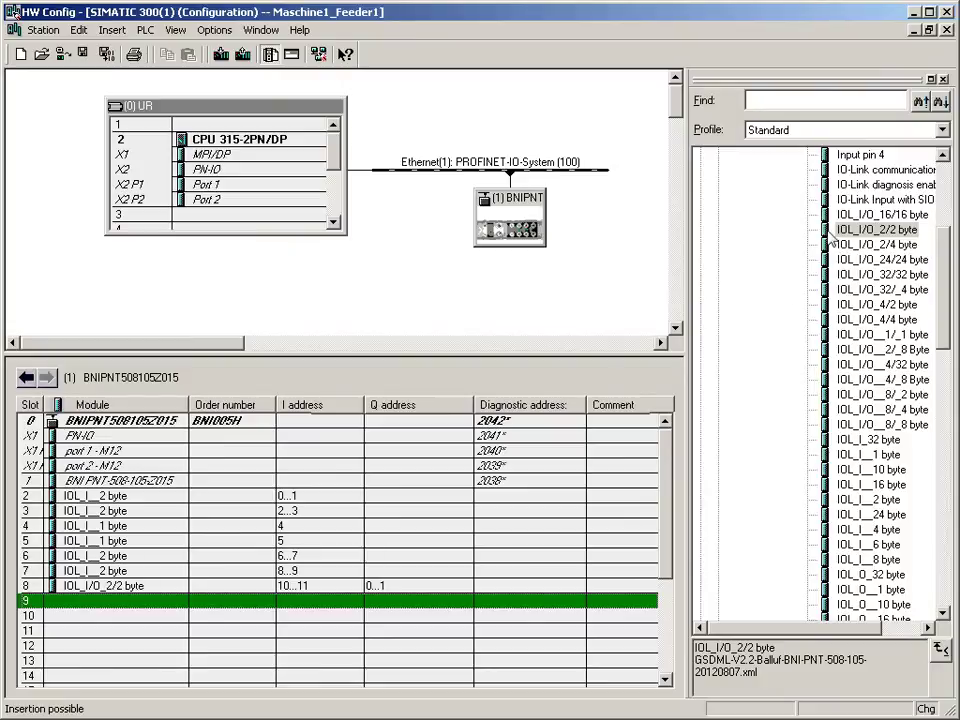
pyautogui.moveTo(826, 243); pyautogui.dragTo(122, 612)
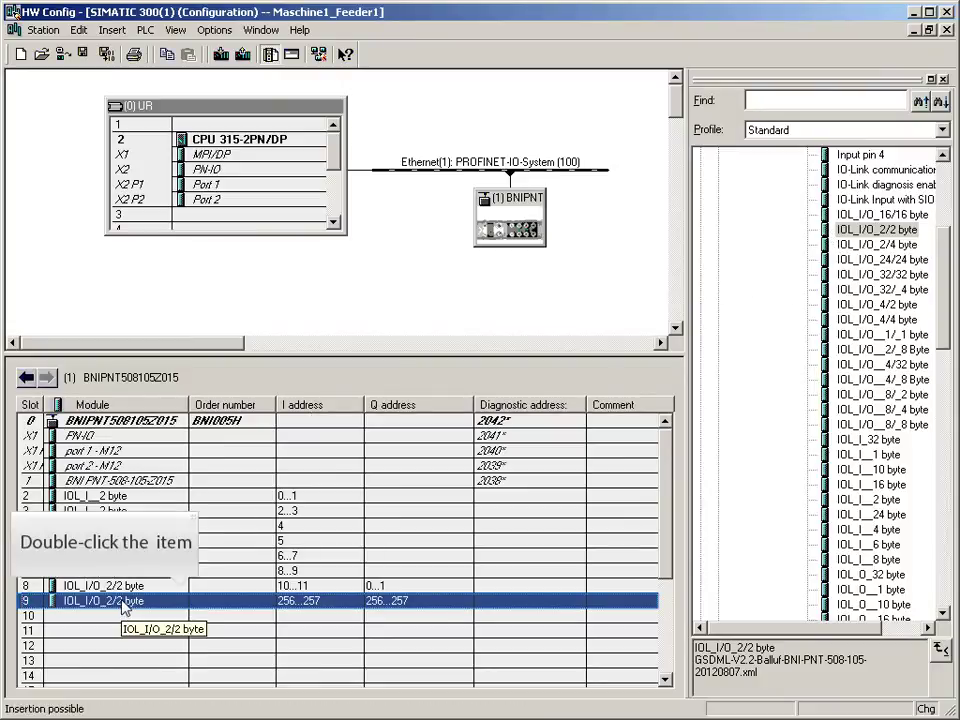
# - Set slot 9's input start to 12 and output start to 2 (I 12...13, Q 2...3)
pyautogui.doubleClick(122, 601)
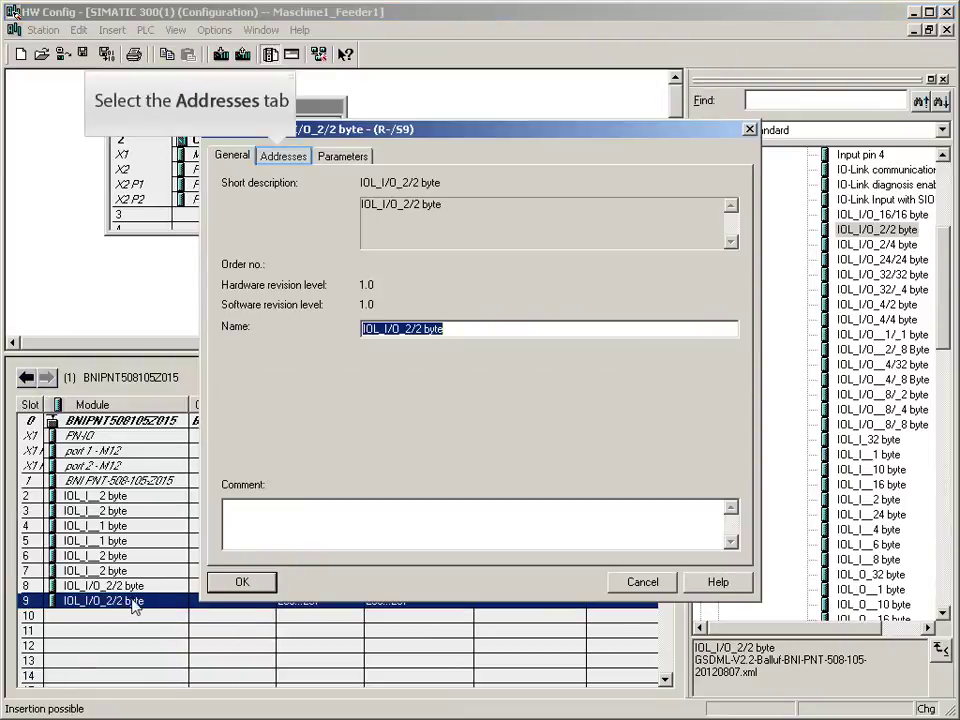
pyautogui.click(285, 157)
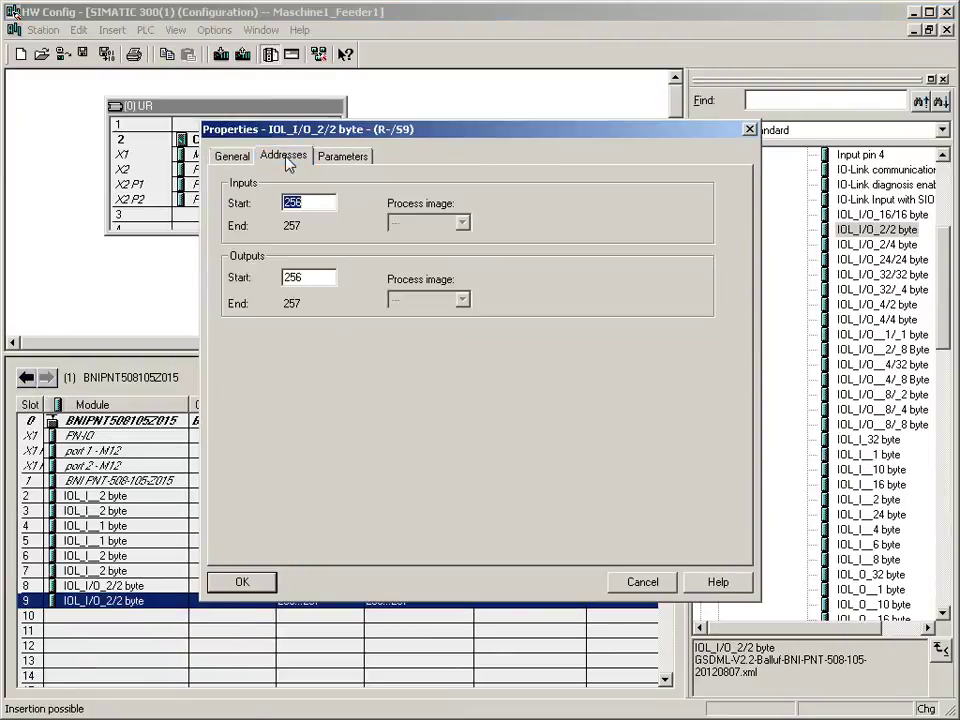
pyautogui.write('12')
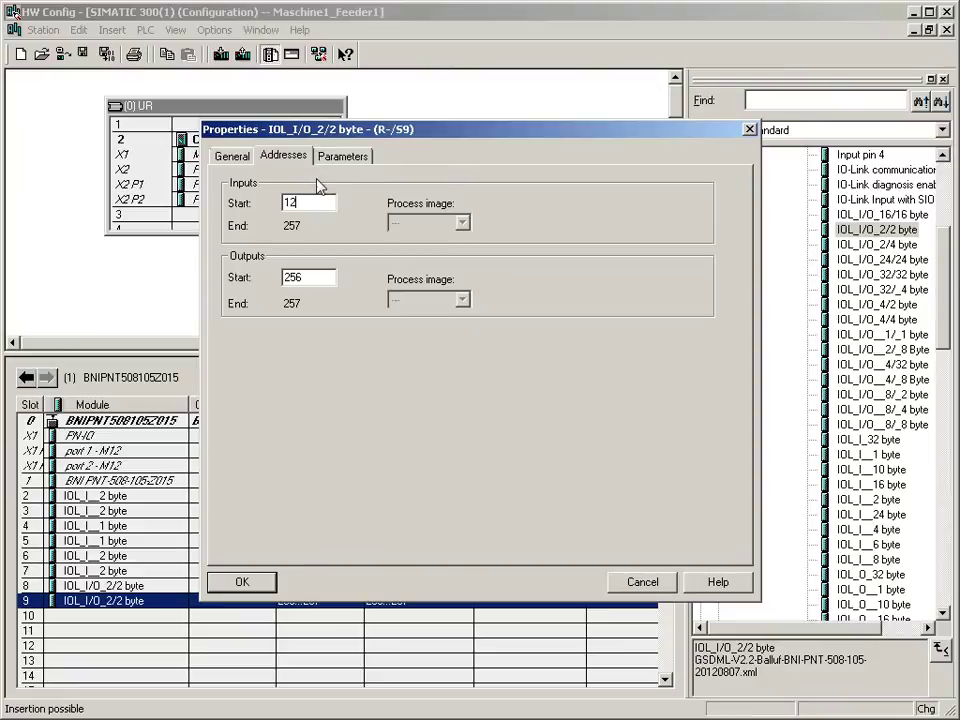
pyautogui.doubleClick(304, 279)
pyautogui.write('2')
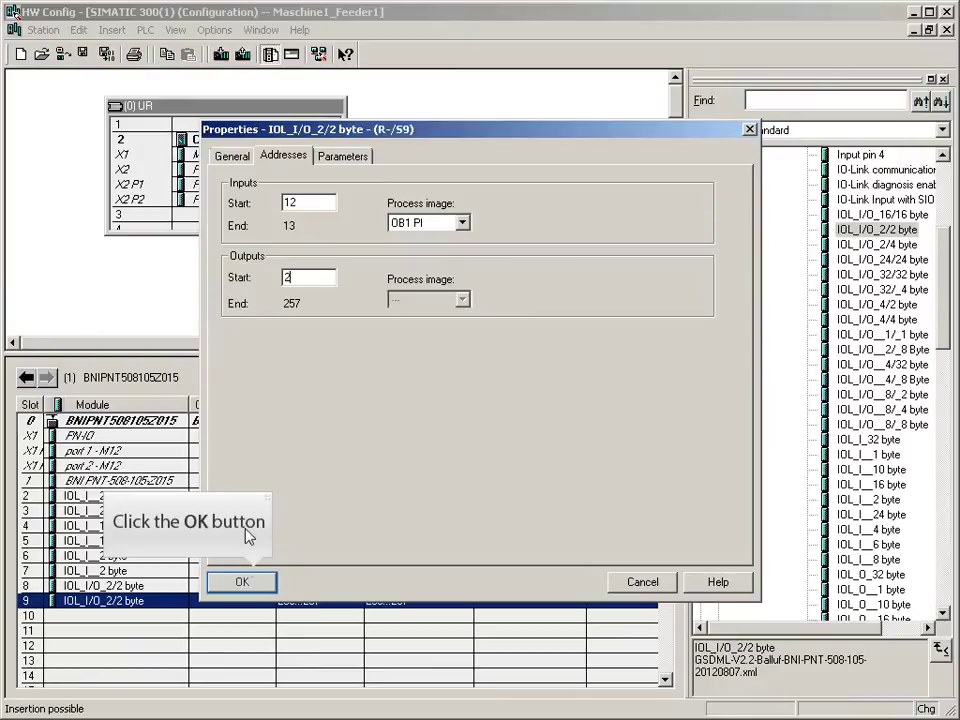
pyautogui.click(244, 582)
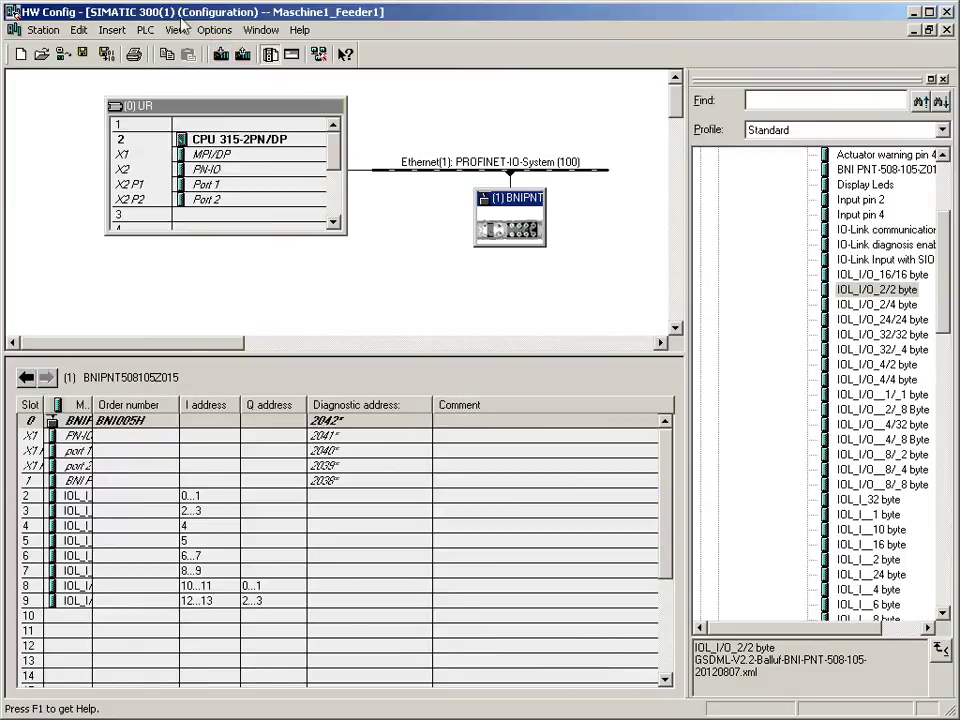
# - Start the Download to Module so the Select Target Module dialog appears
pyautogui.click(221, 55)
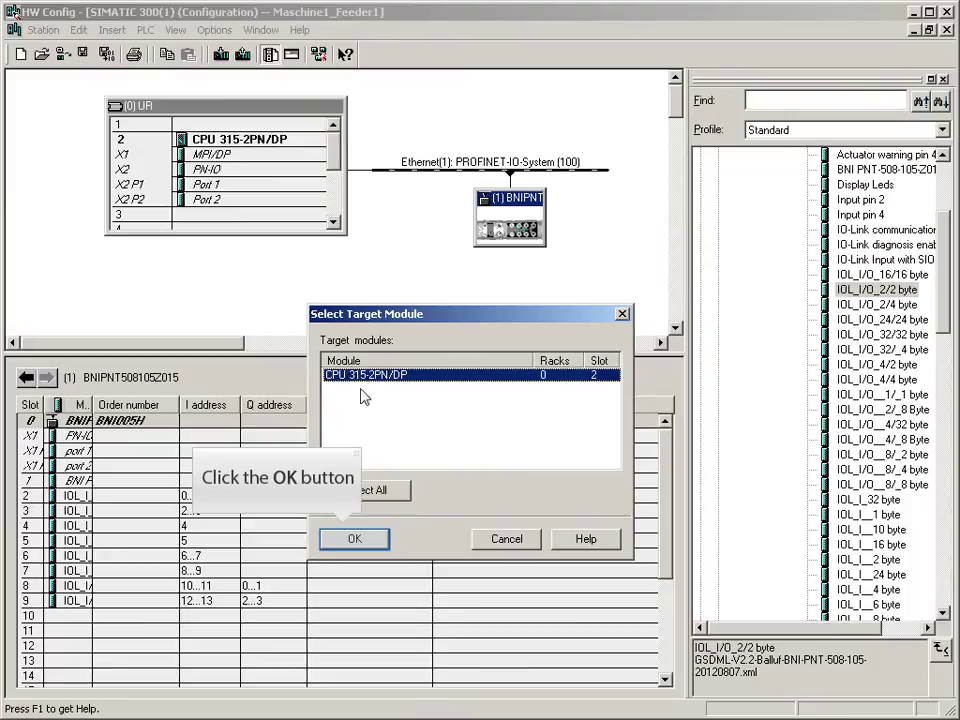
# - Download to CPU 315-2PN/DP at station address 192.168.0.2
pyautogui.click(366, 541)
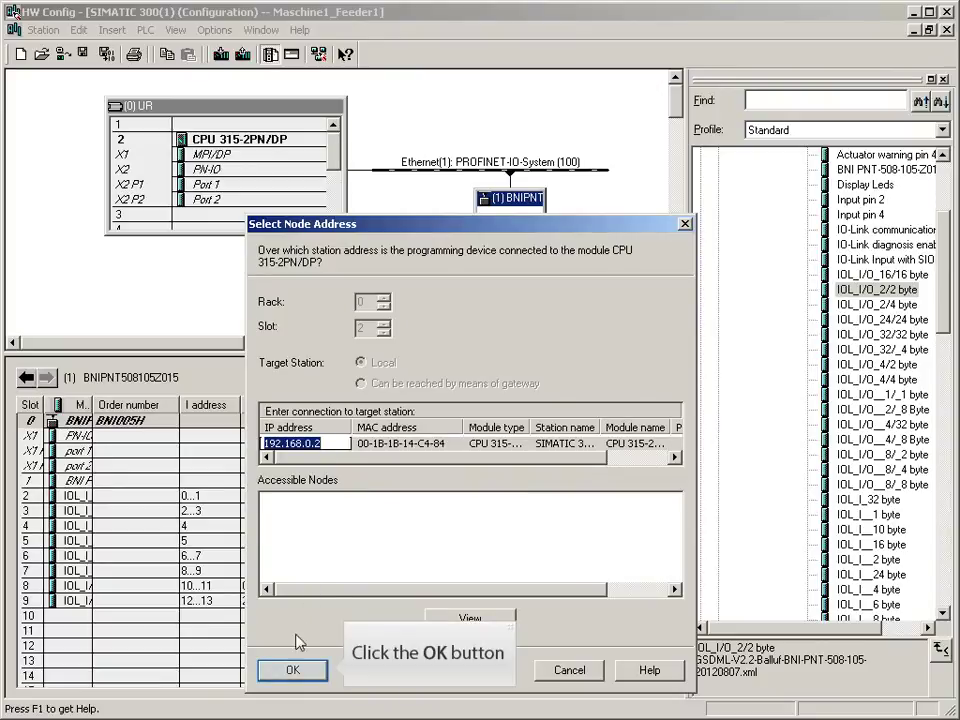
pyautogui.click(296, 673)
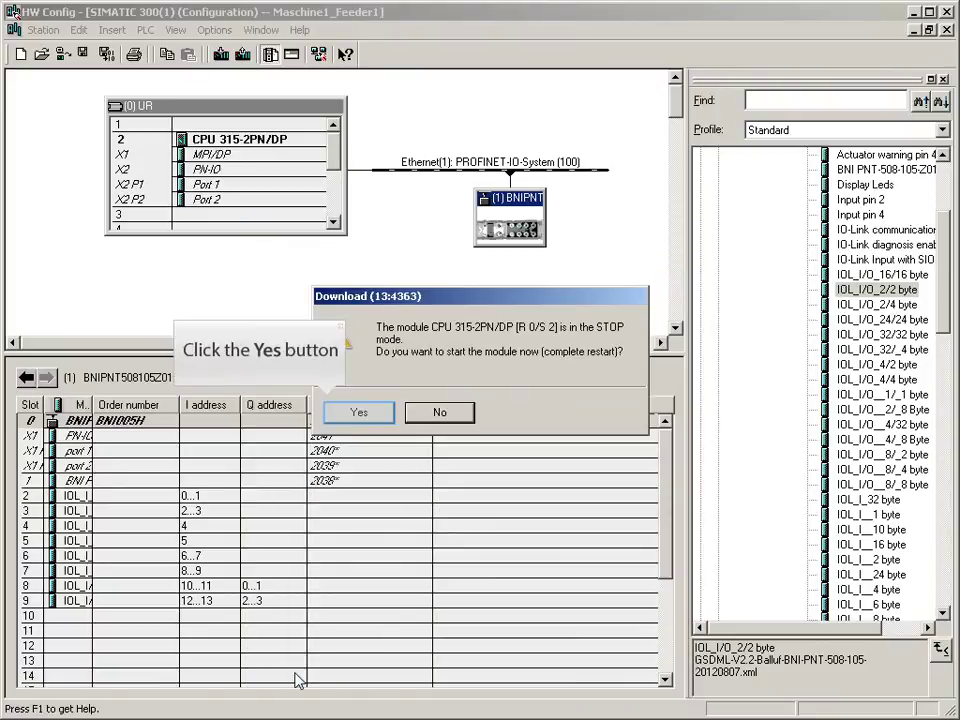